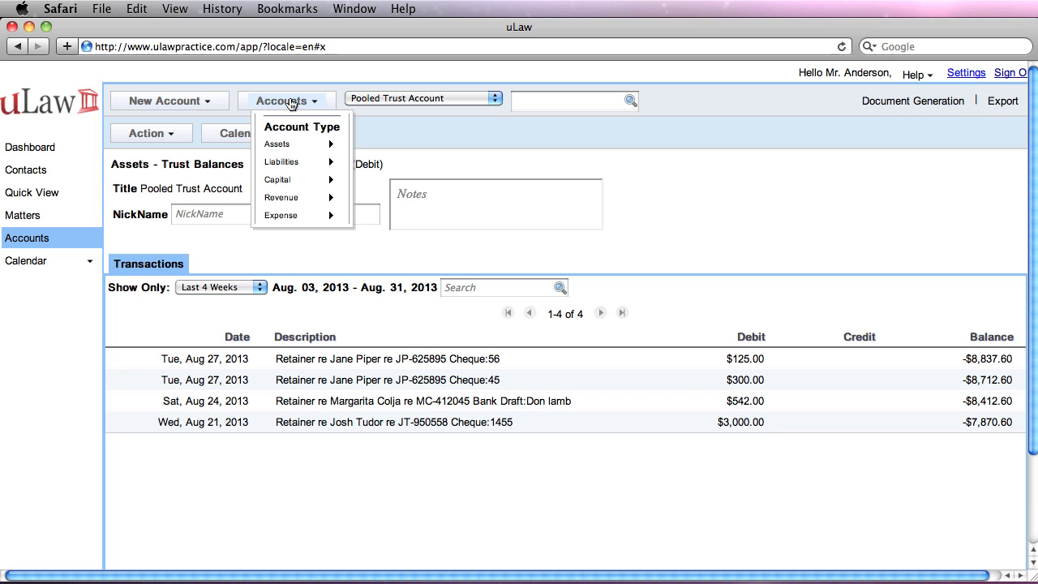
# Step: Review the expense account categories in Accounts, including the accounts under Rent and Taxes and Office Expenses
pyautogui.click(20, 241)
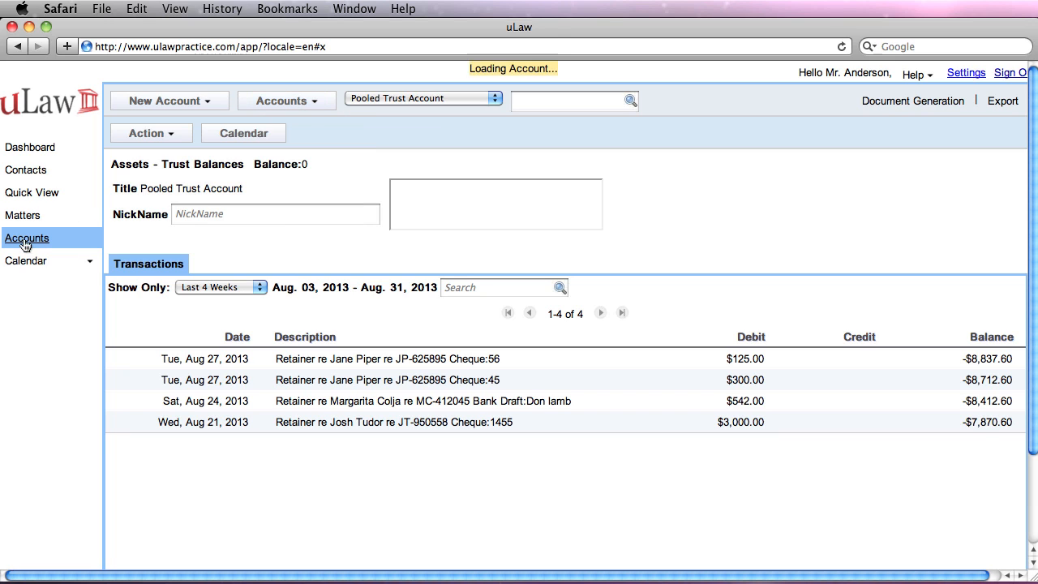
pyautogui.click(309, 101)
pyautogui.moveTo(307, 213)
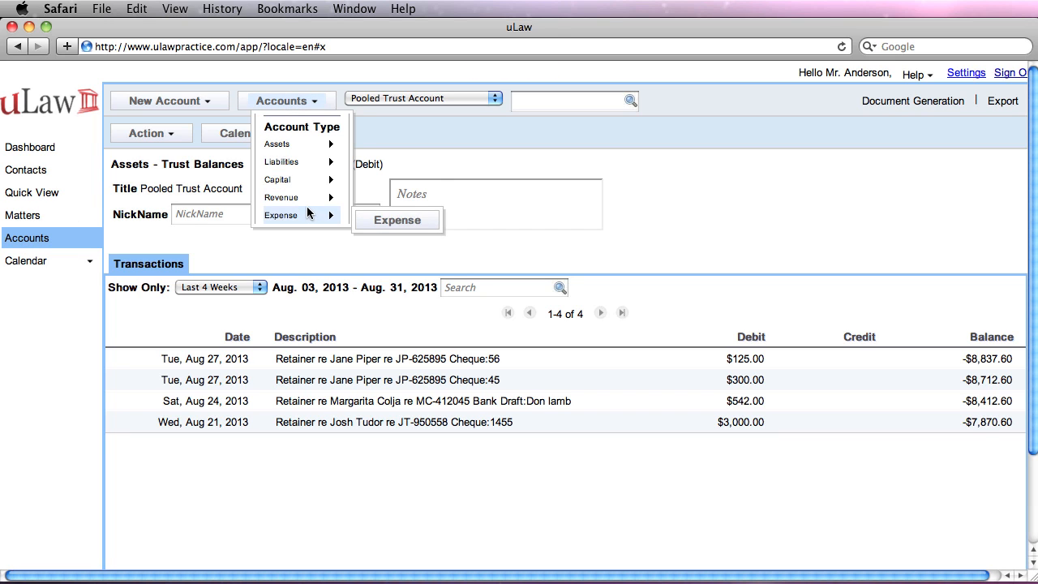
pyautogui.moveTo(388, 221)
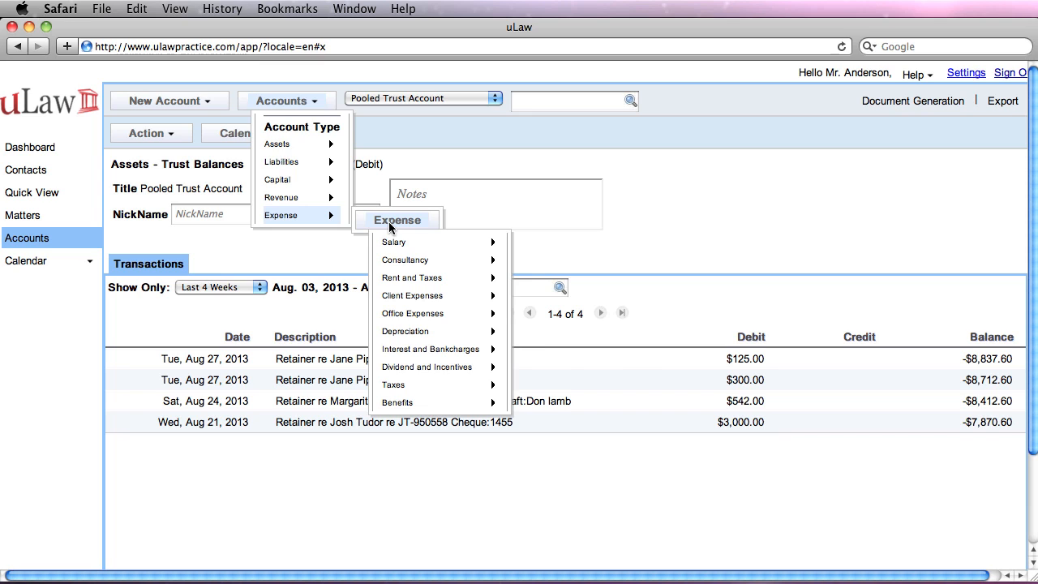
pyautogui.moveTo(424, 280)
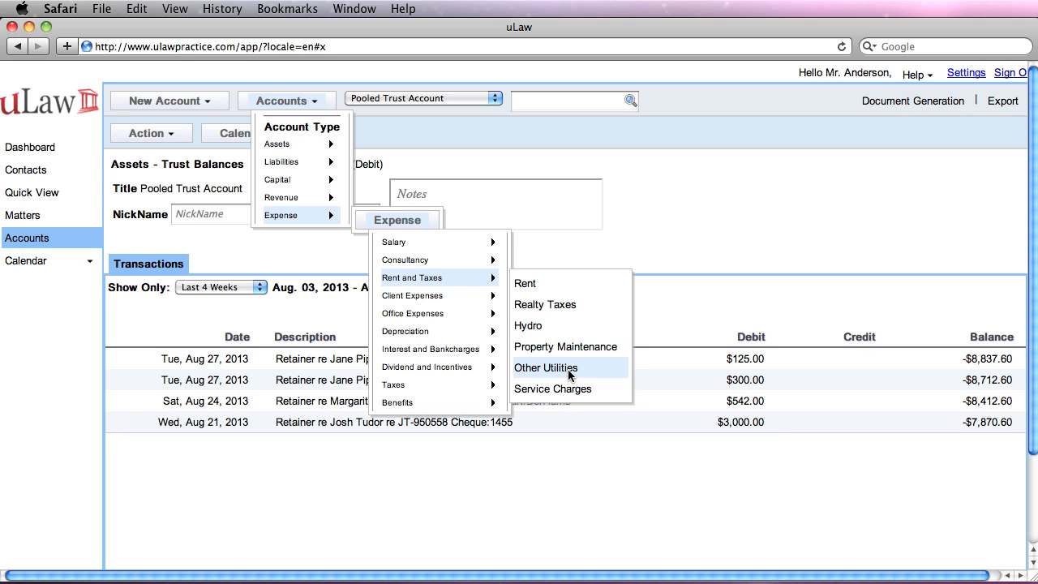
pyautogui.moveTo(423, 316)
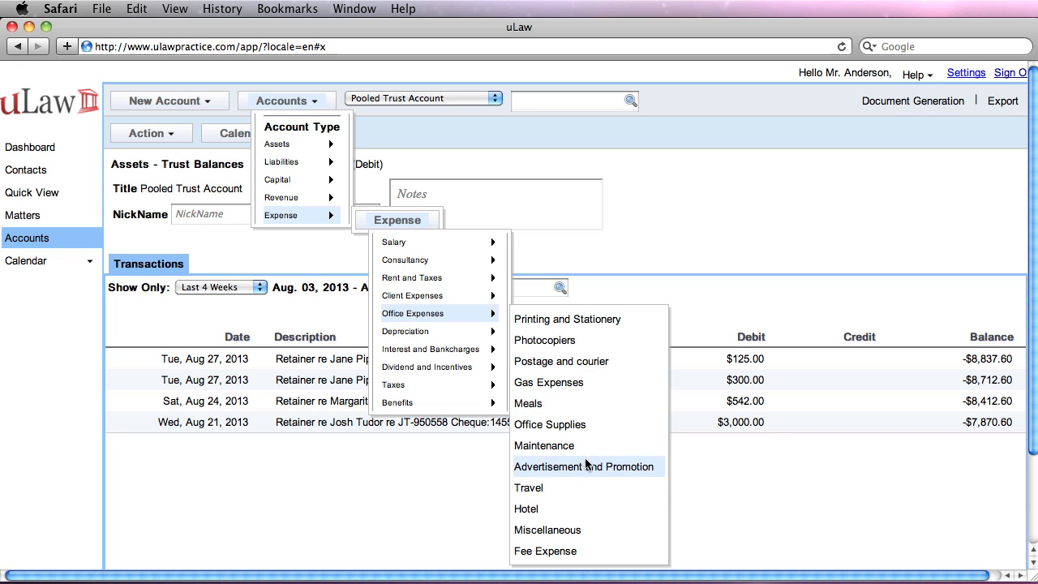
pyautogui.click(382, 484)
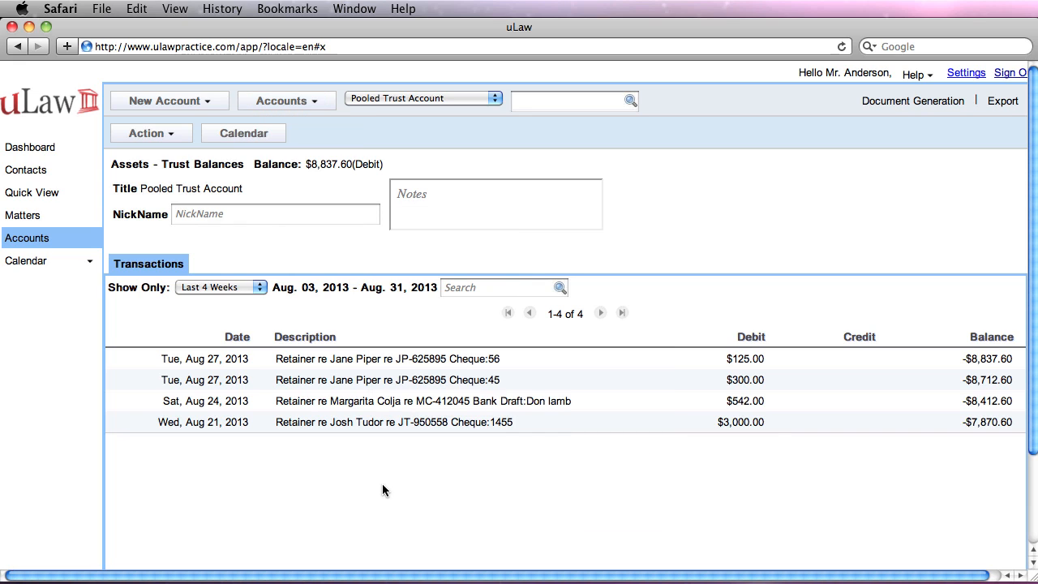
# Step: Start a new office expense entry and set its category to Photocopiers
pyautogui.click(150, 135)
pyautogui.moveTo(157, 173)
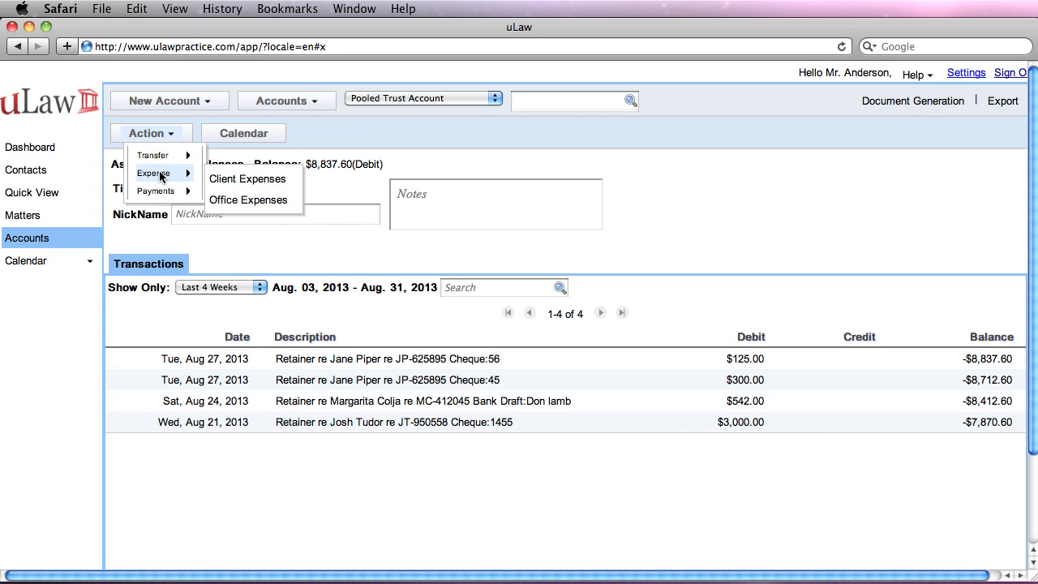
pyautogui.click(262, 200)
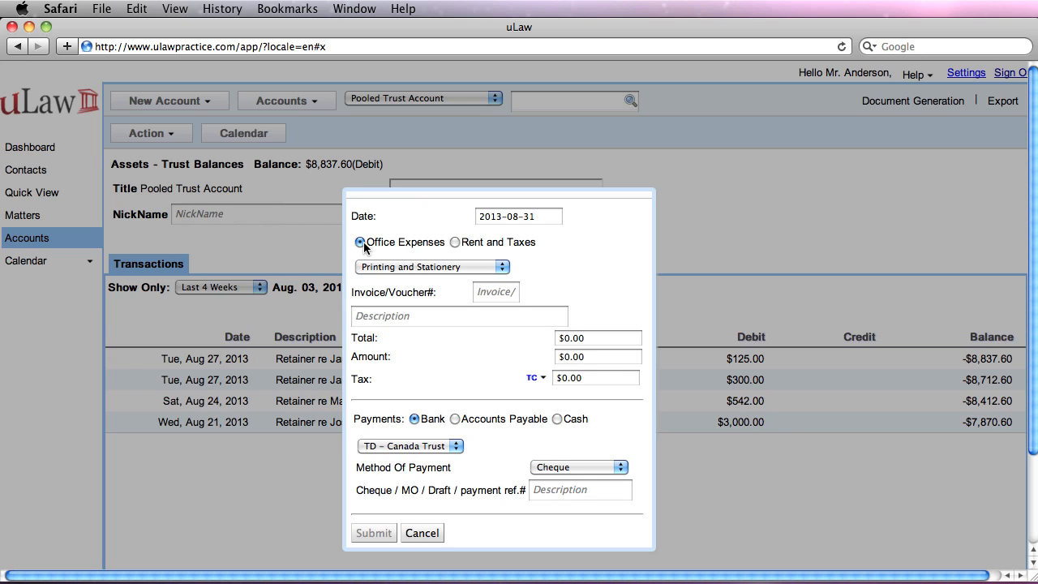
pyautogui.click(456, 242)
pyautogui.click(360, 242)
pyautogui.click(396, 269)
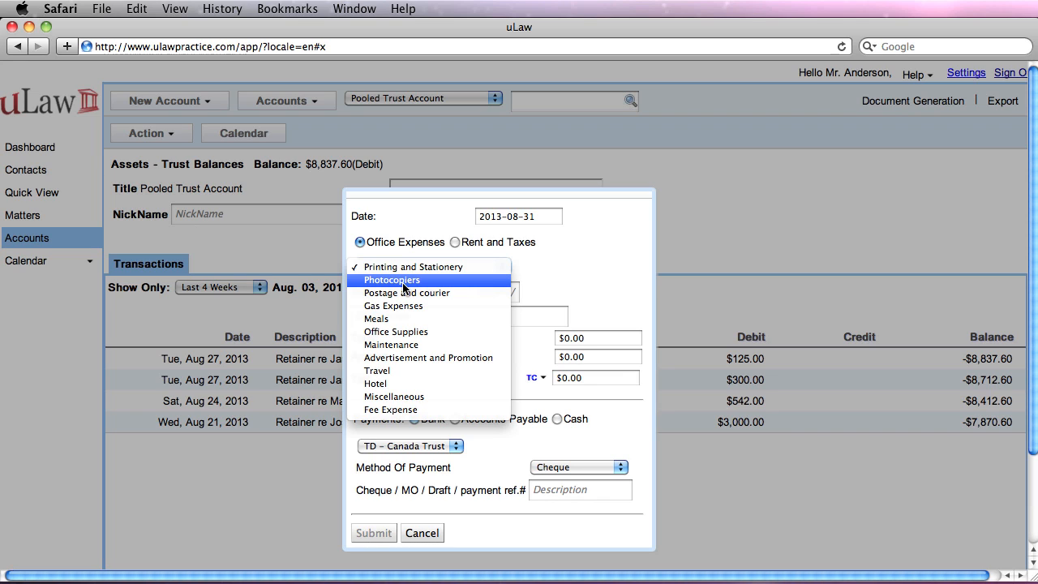
pyautogui.click(403, 280)
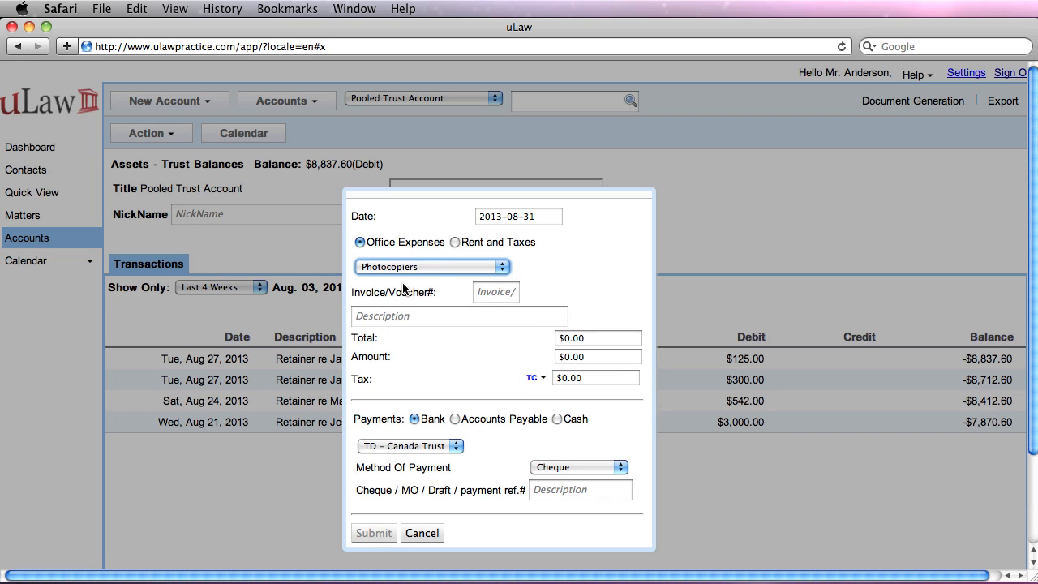
# Step: Enter invoice/voucher number 55 and the description "photocopy for City of Ottawa", with the spelling corrected
pyautogui.click(487, 293)
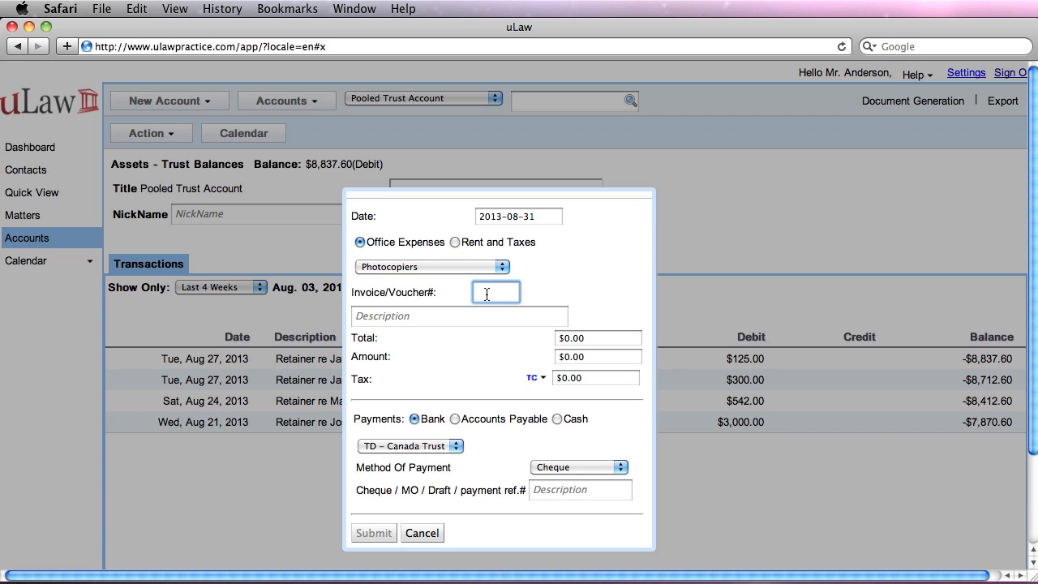
pyautogui.click(390, 318)
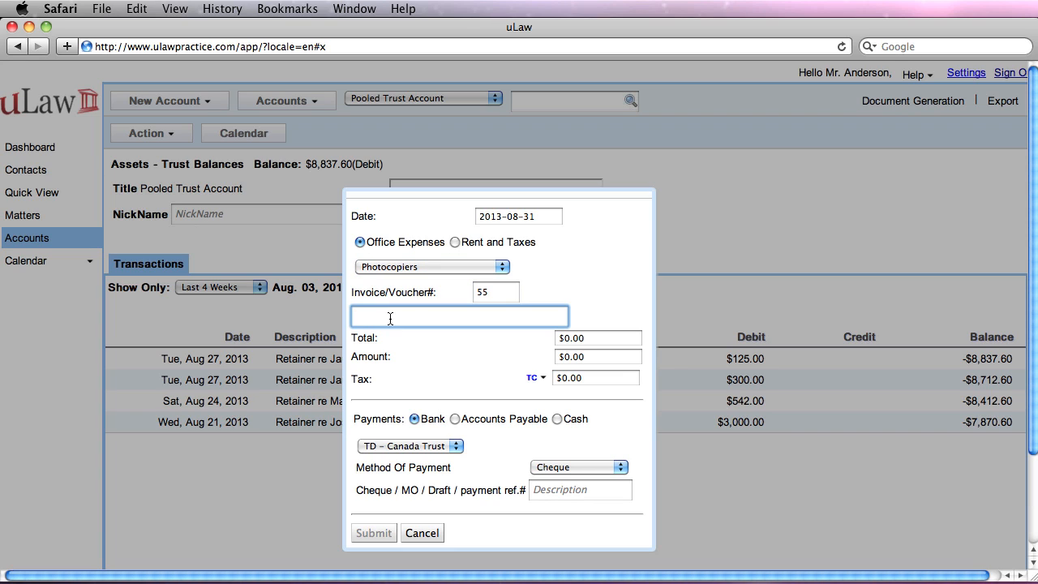
pyautogui.write('PhtoCopy for City of Ottawa')
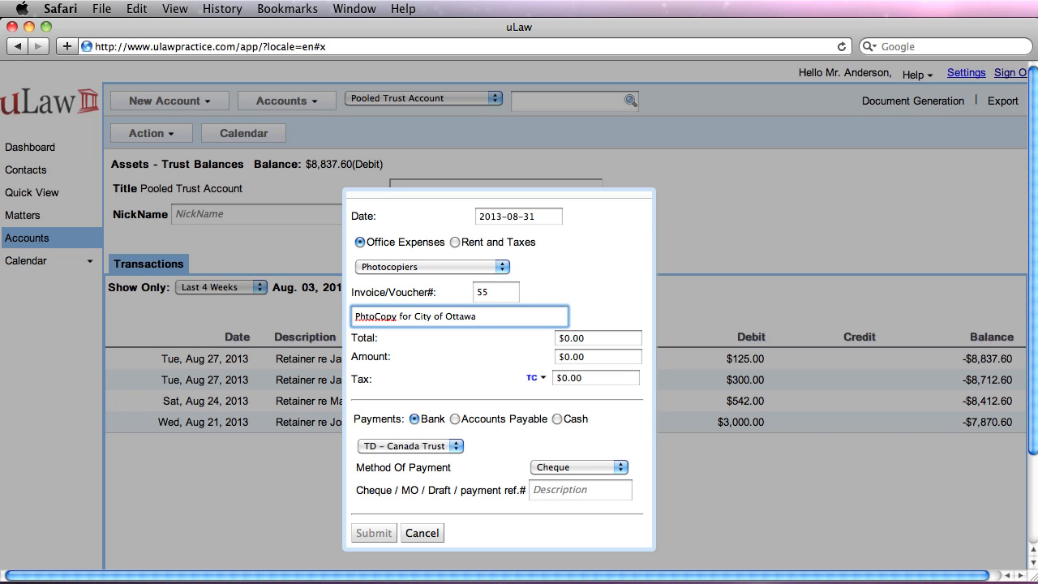
pyautogui.rightClick(371, 318)
pyautogui.click(416, 323)
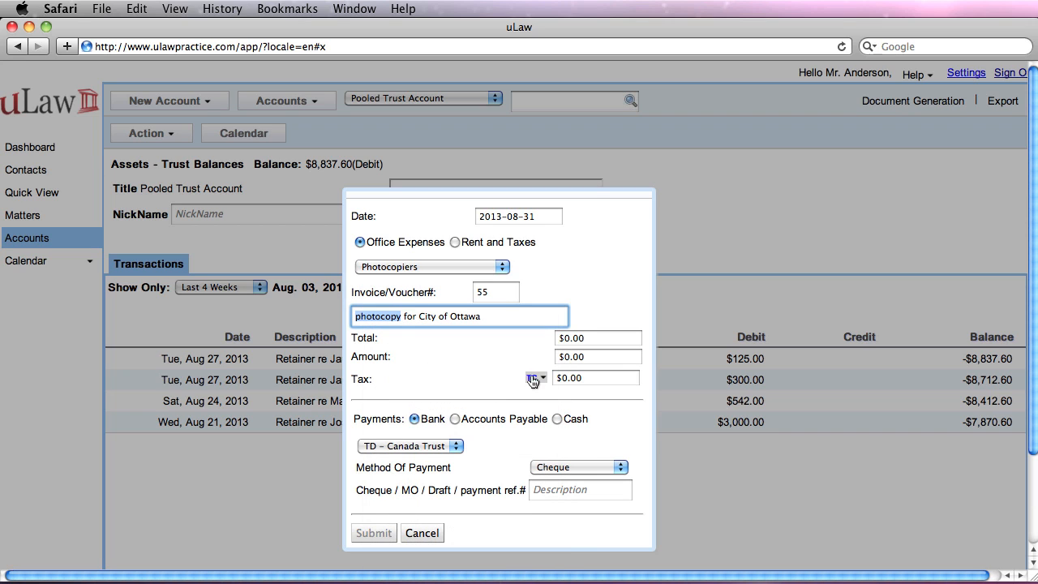
# Step: Enter 20 as the pre-tax amount of the photocopy expense
pyautogui.click(582, 357)
pyautogui.write('20')
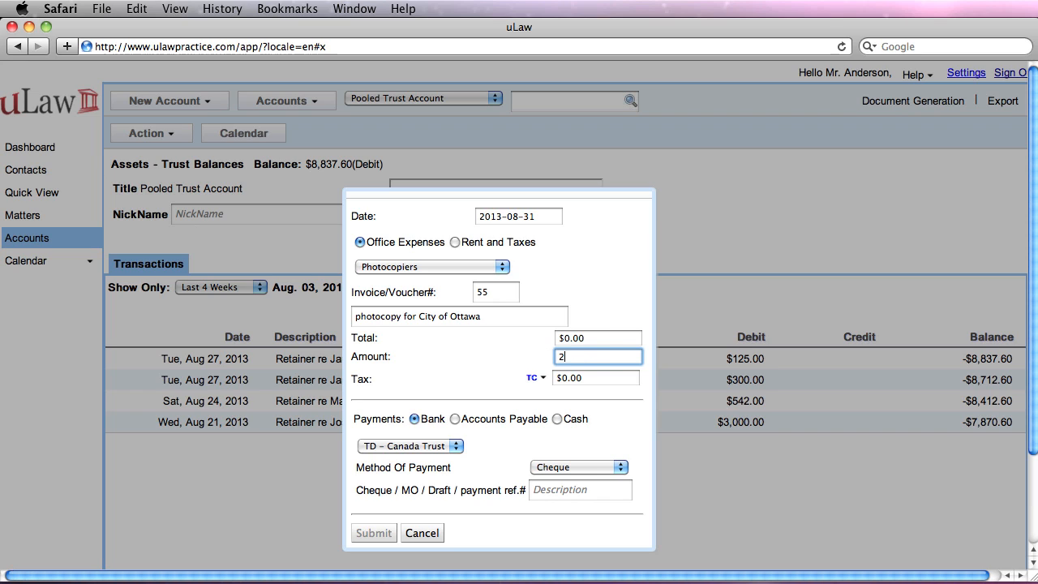
pyautogui.click(471, 353)
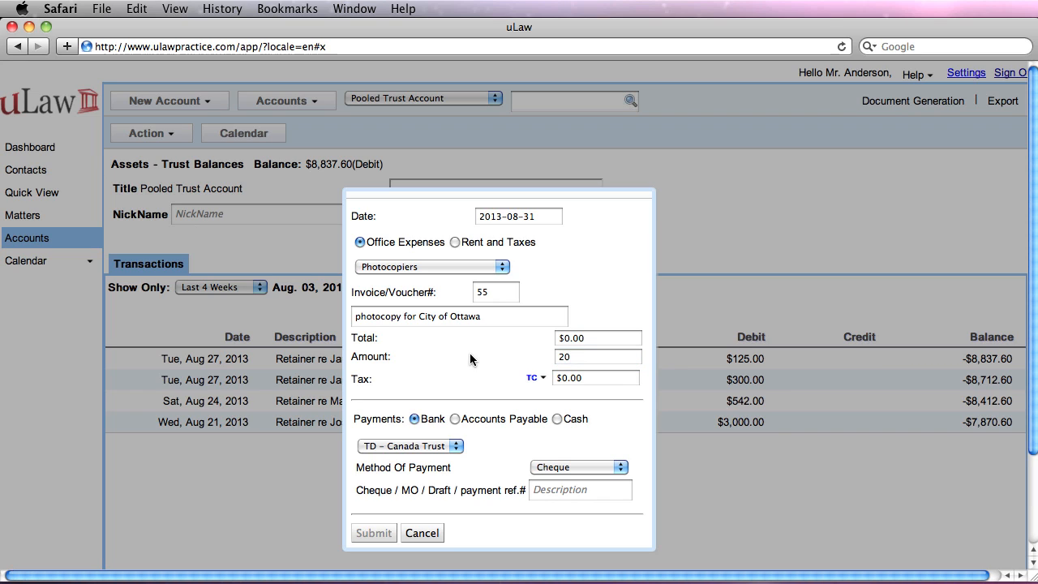
# Step: Set the photocopy expense's total to $75, letting the amount and tax be calculated from it
pyautogui.doubleClick(570, 340)
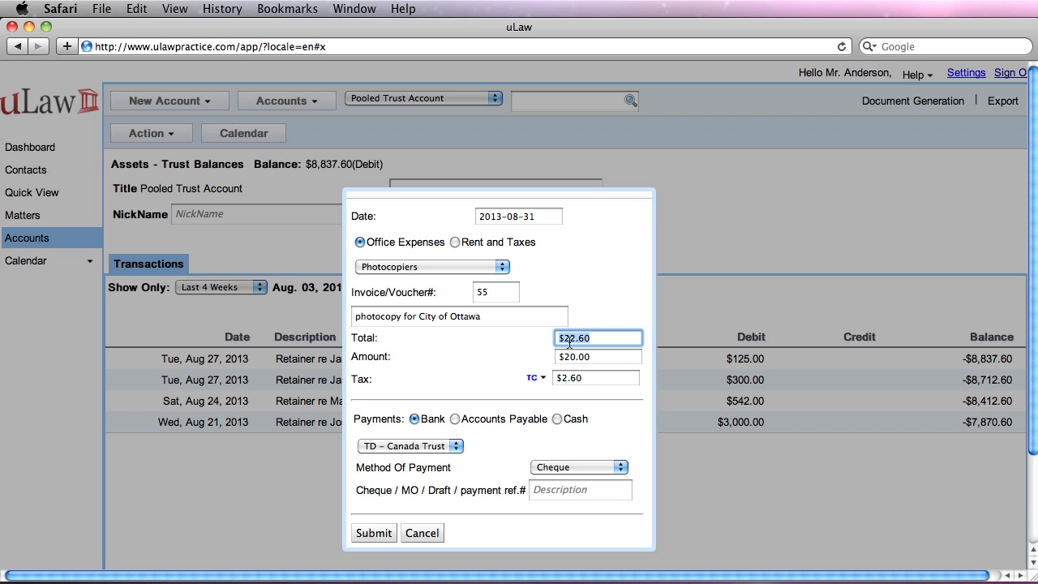
pyautogui.write('75')
pyautogui.click(474, 341)
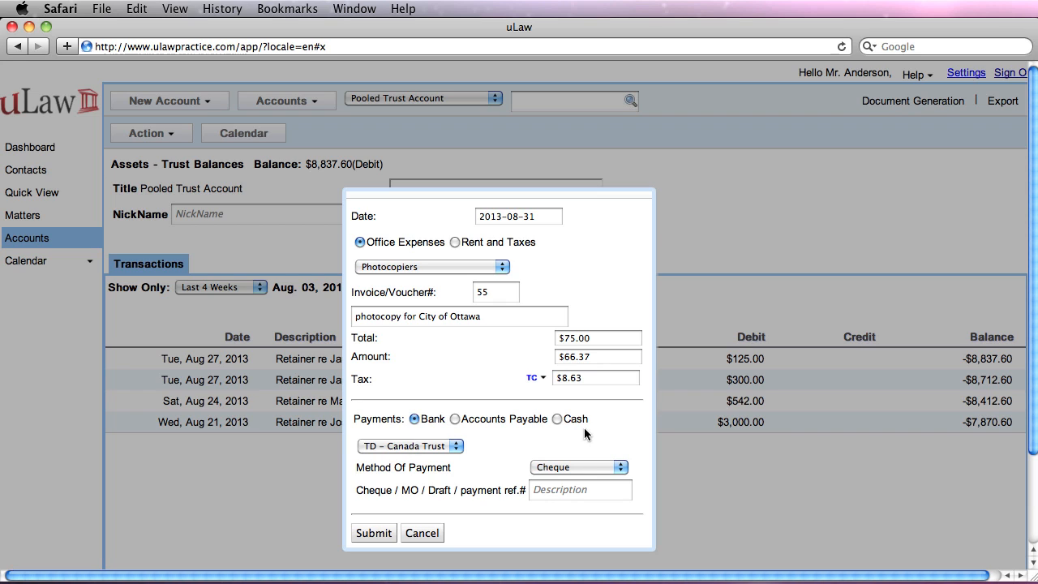
# Step: Try the Cash payment option for the expense, and the Bank option with CIBC as the bank
pyautogui.click(557, 419)
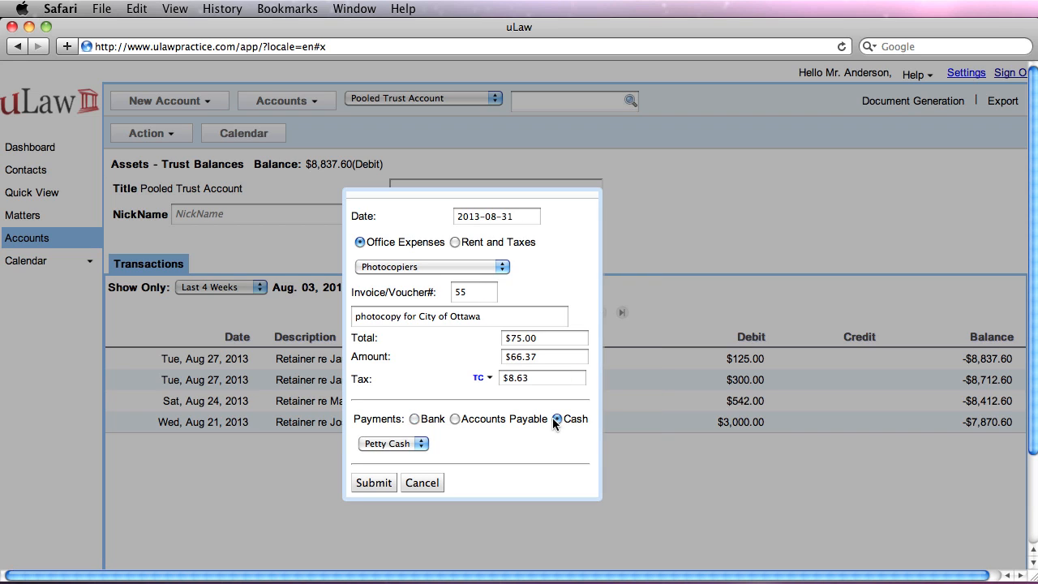
pyautogui.click(415, 419)
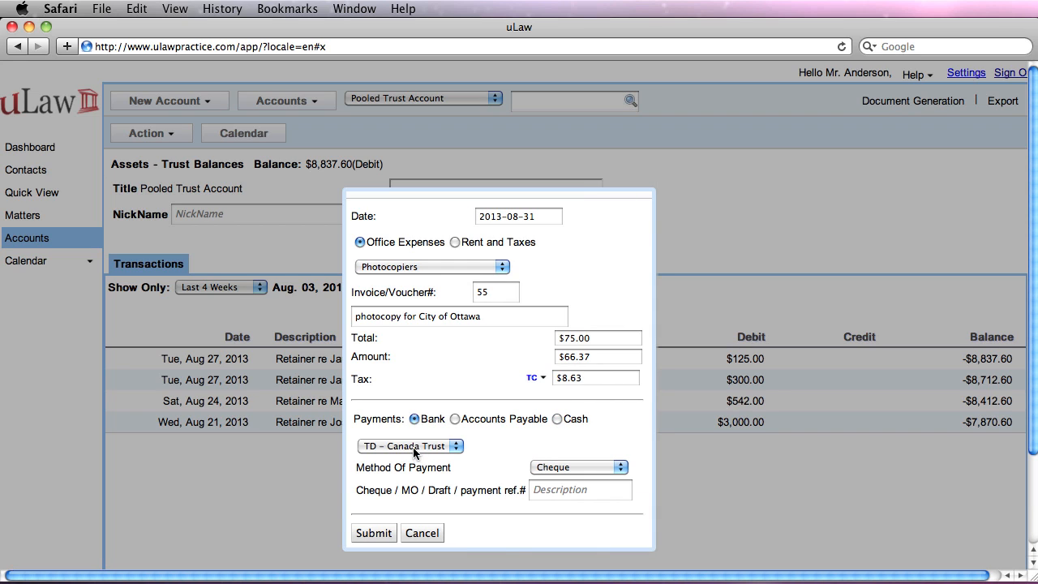
pyautogui.click(414, 444)
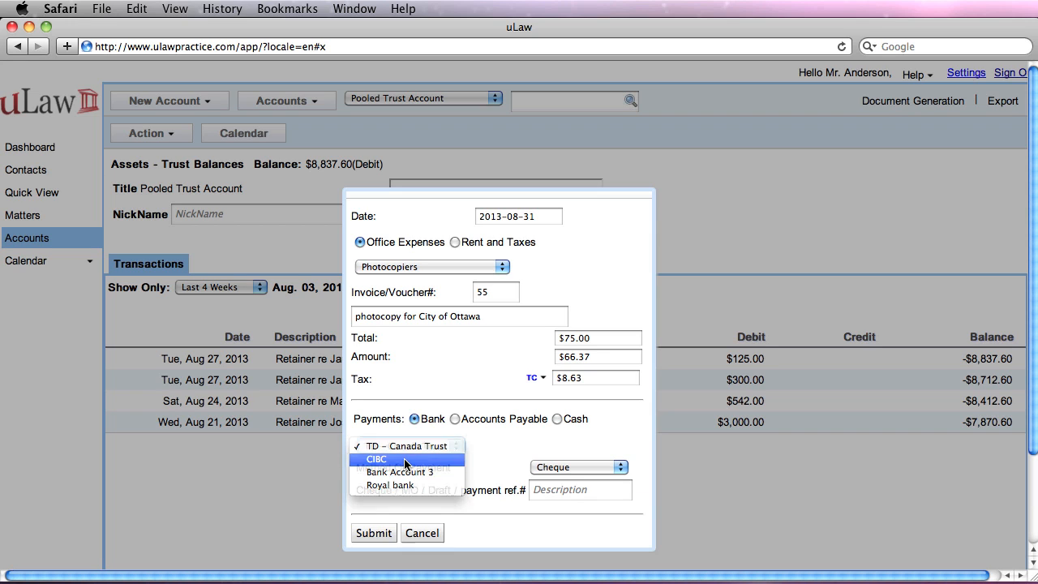
pyautogui.click(398, 459)
# Step: Charge the expense to Accounts Payable under the co-worker who paid for the photocopies, and submit the entry
pyautogui.click(455, 419)
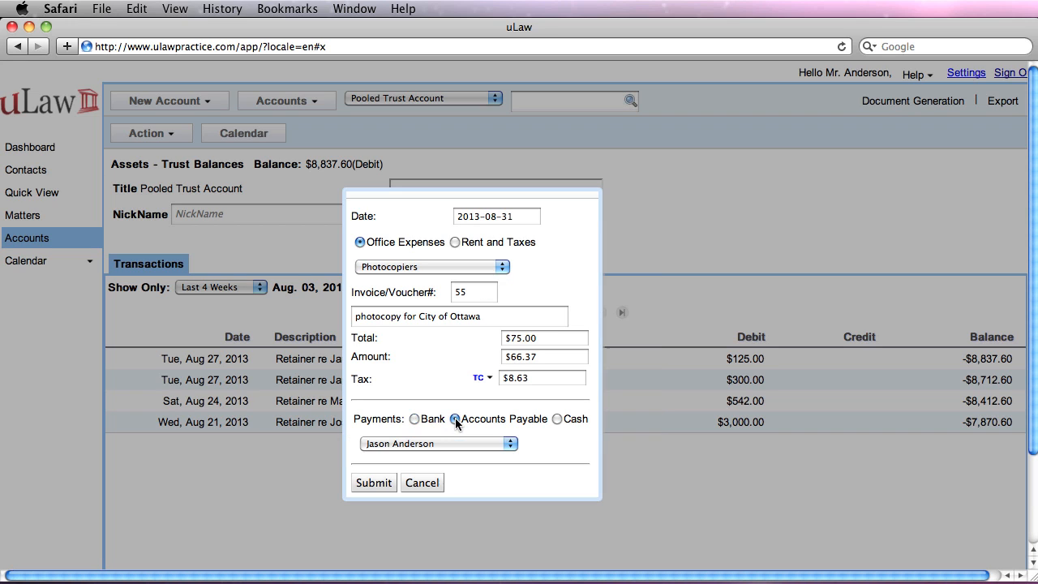
pyautogui.click(438, 444)
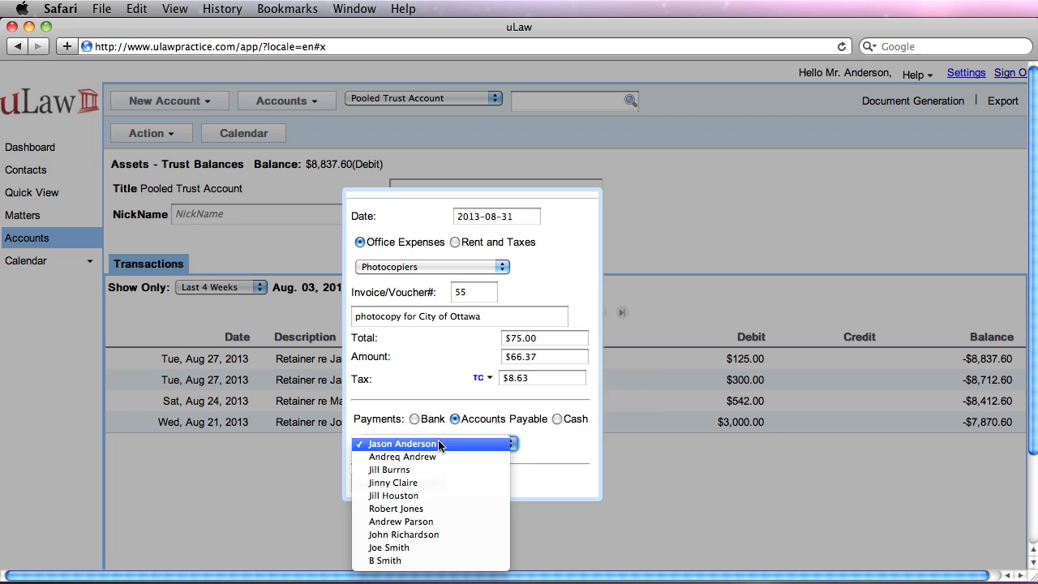
pyautogui.click(435, 522)
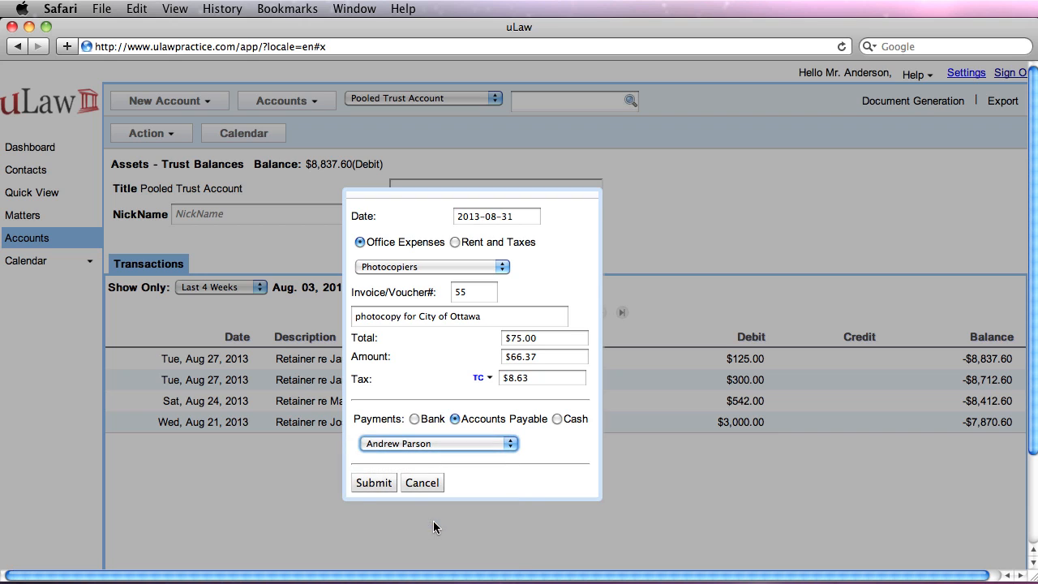
pyautogui.click(362, 484)
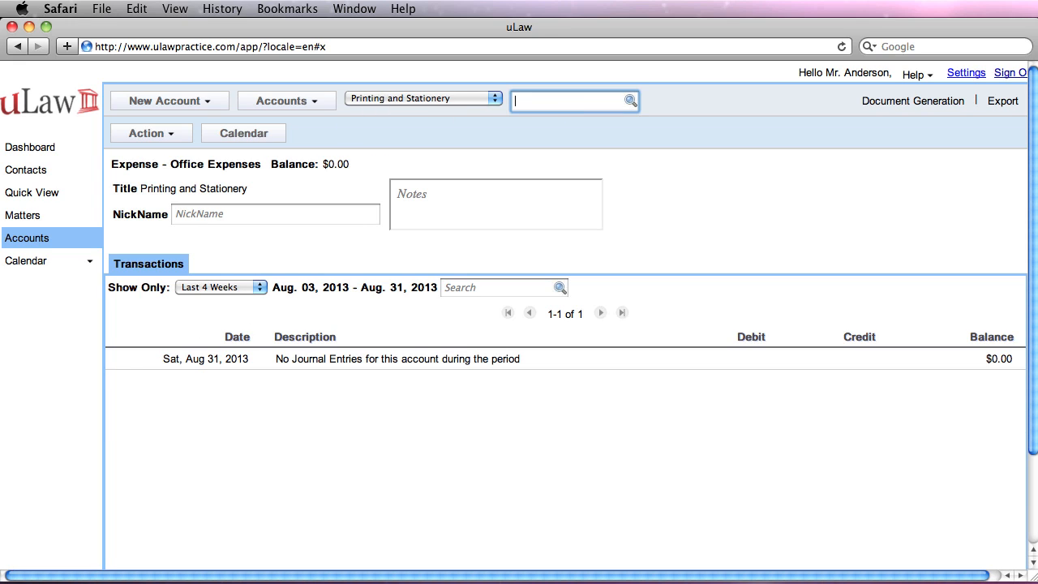
# Step: Search the accounts for "photo" and open the Photocopiers account to check the recorded expense
pyautogui.write('photo')
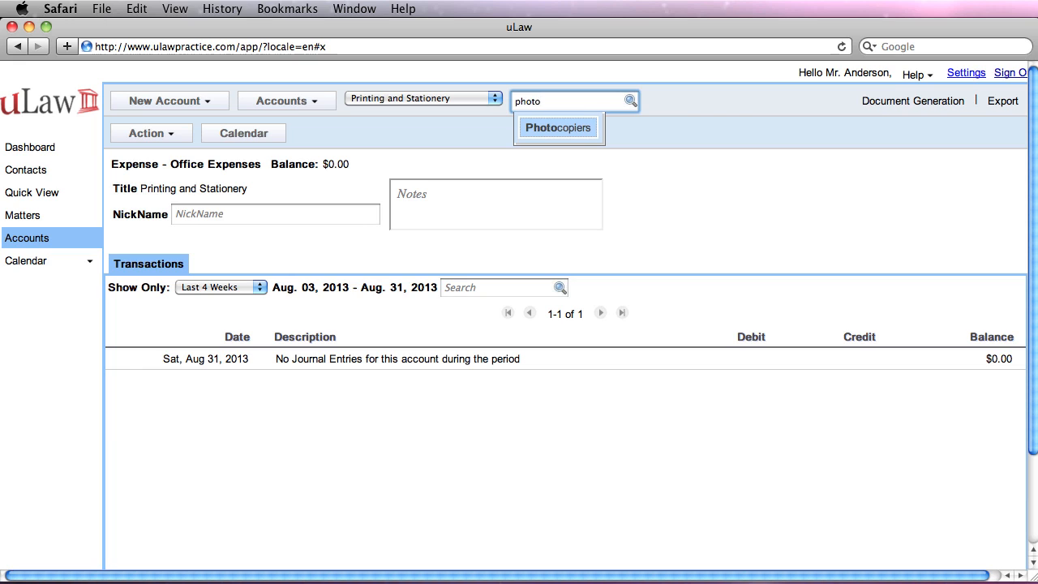
pyautogui.click(577, 128)
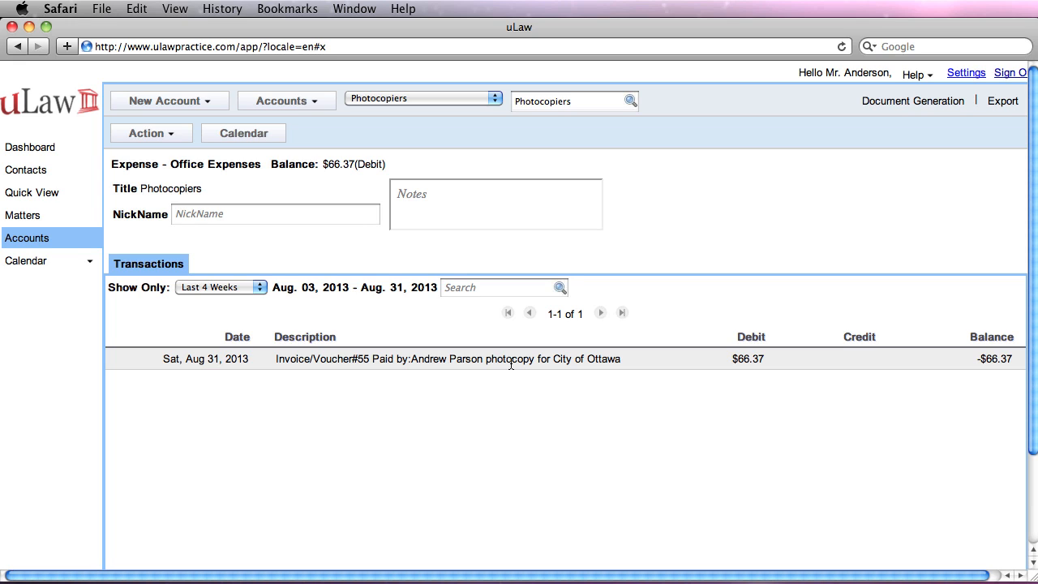
# Step: Start a co-worker payment and select the co-worker who is owed for the photocopy expense
pyautogui.click(148, 135)
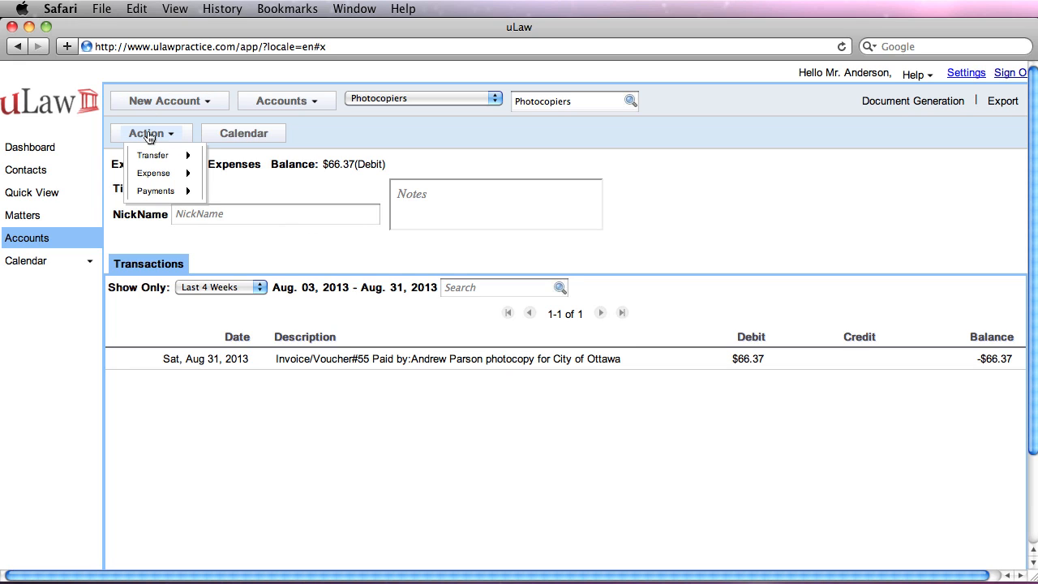
pyautogui.moveTo(159, 194)
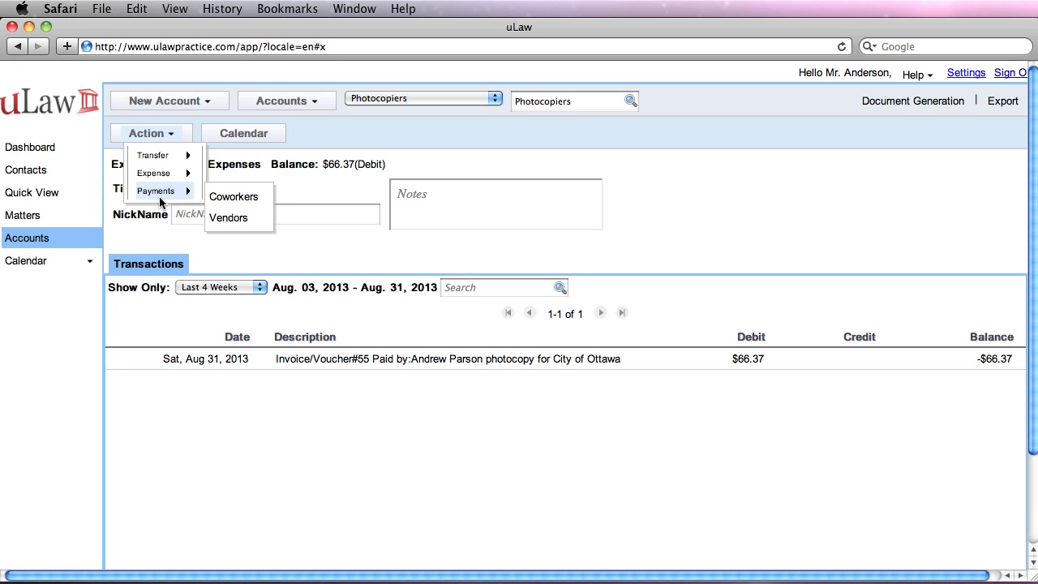
pyautogui.click(241, 197)
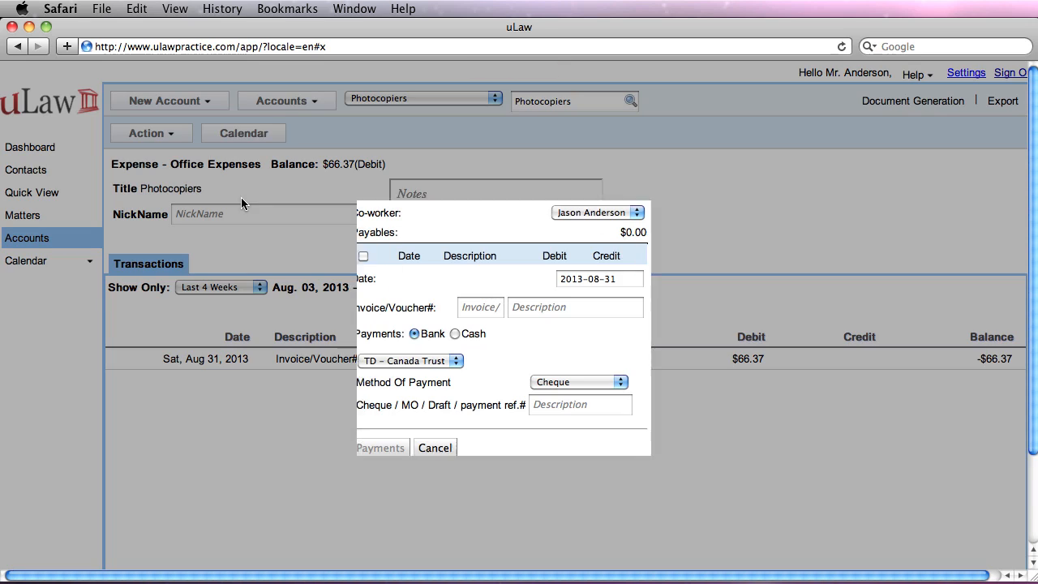
pyautogui.click(577, 212)
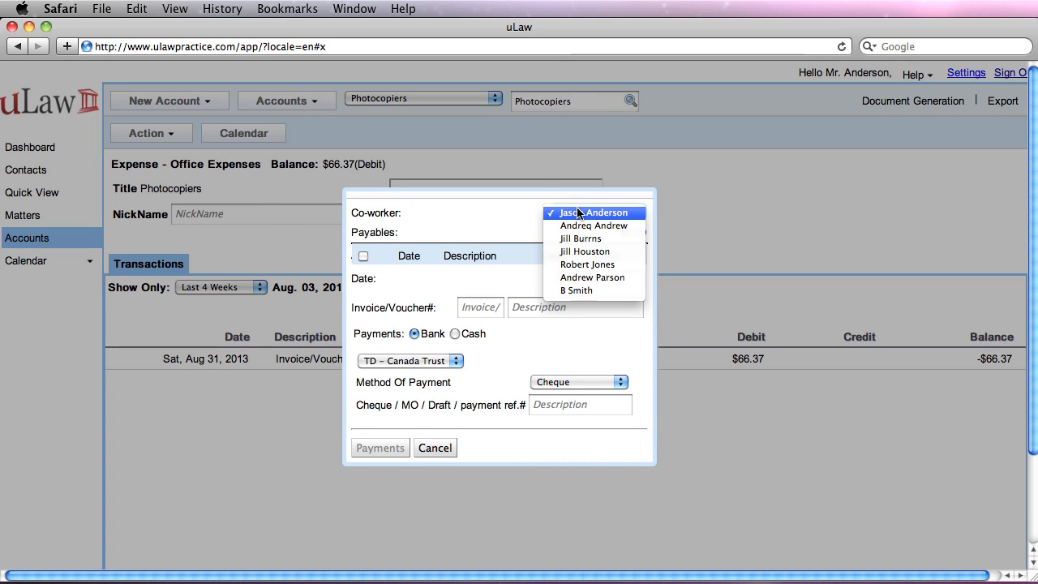
pyautogui.click(605, 277)
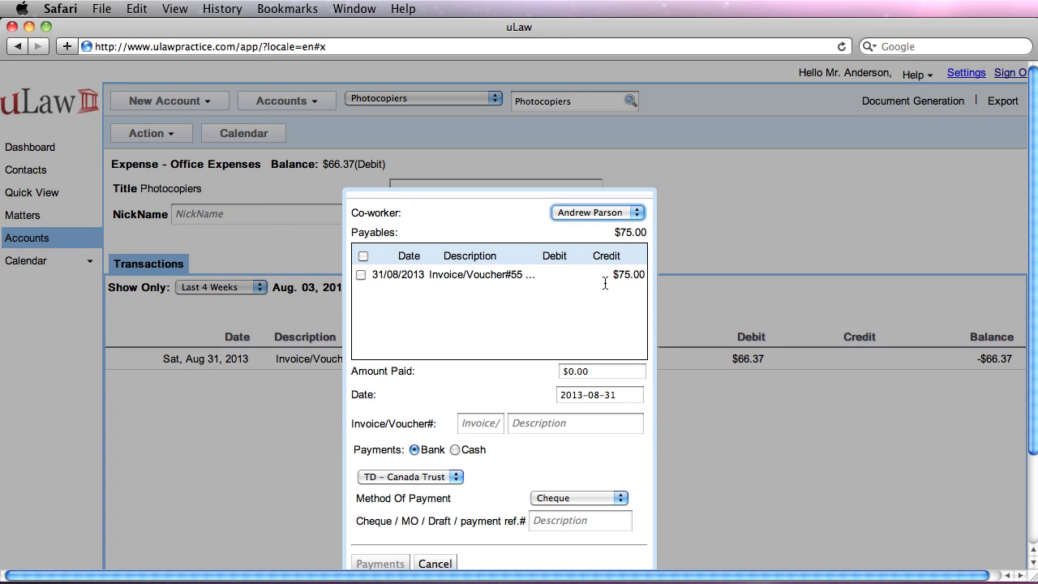
# Step: Mark the $75.00 payable for voucher 55, pay it in cash from Petty Cash, and submit the payment
pyautogui.click(360, 275)
pyautogui.click(360, 275)
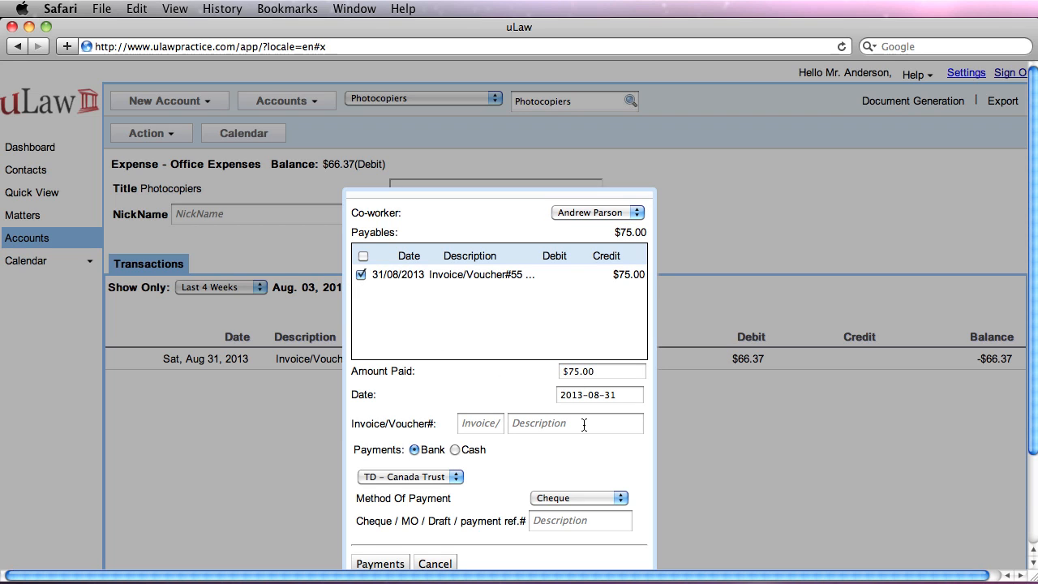
pyautogui.click(454, 451)
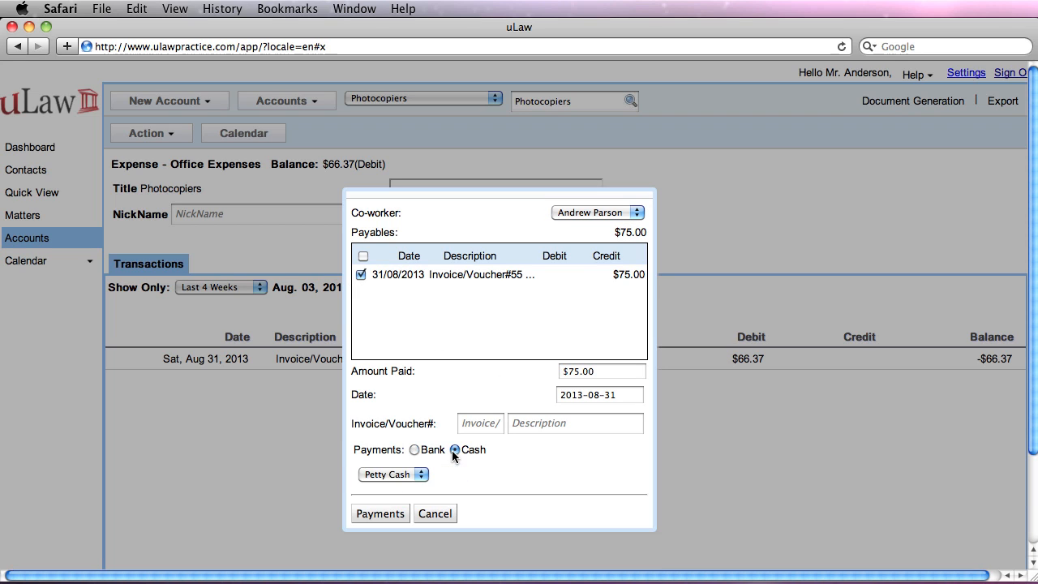
pyautogui.click(381, 514)
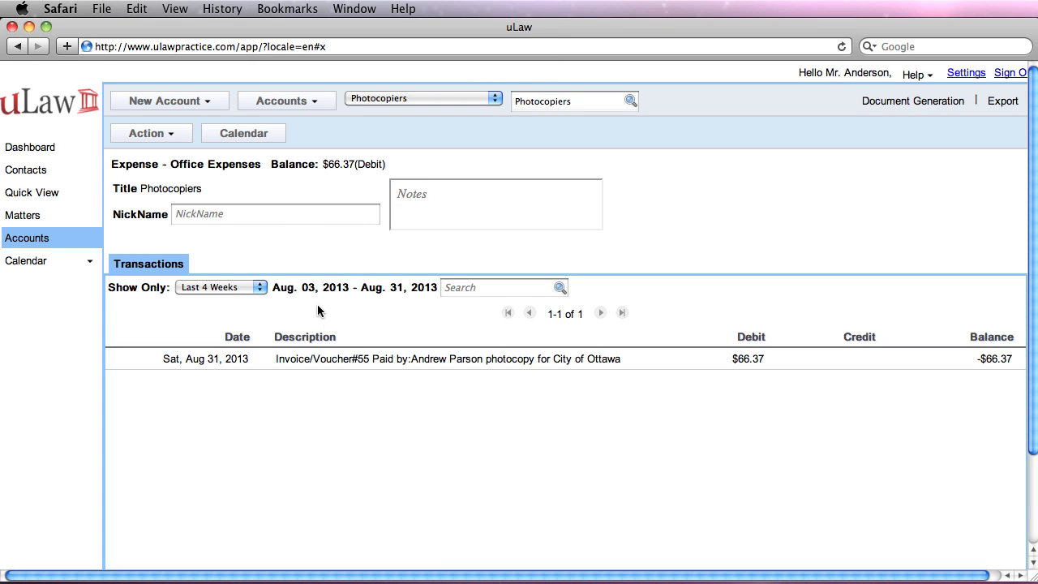
# Step: Create a new expense account of the Office Expenses type named Advertising and save it
pyautogui.click(187, 103)
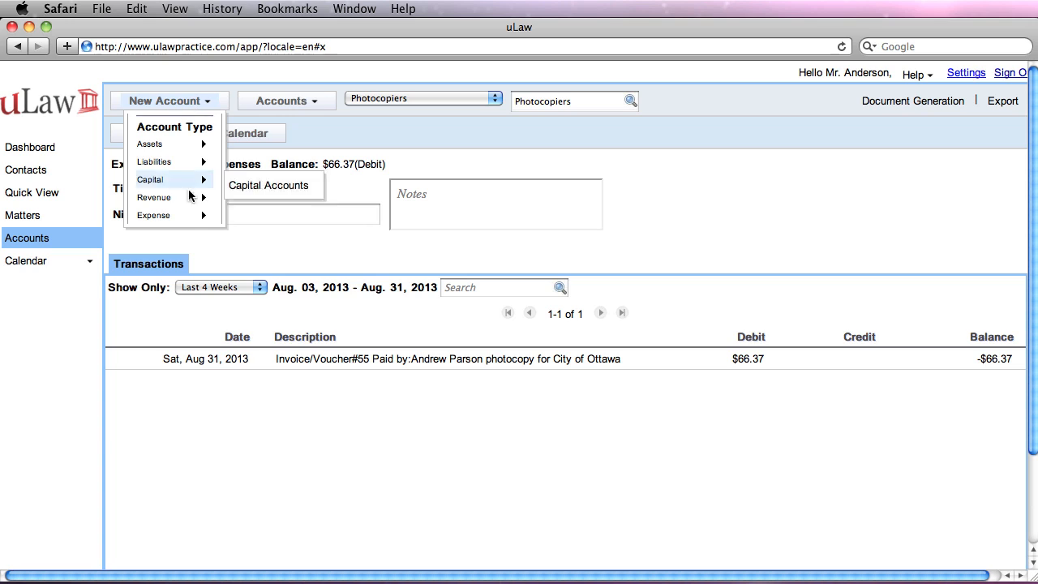
pyautogui.moveTo(189, 214)
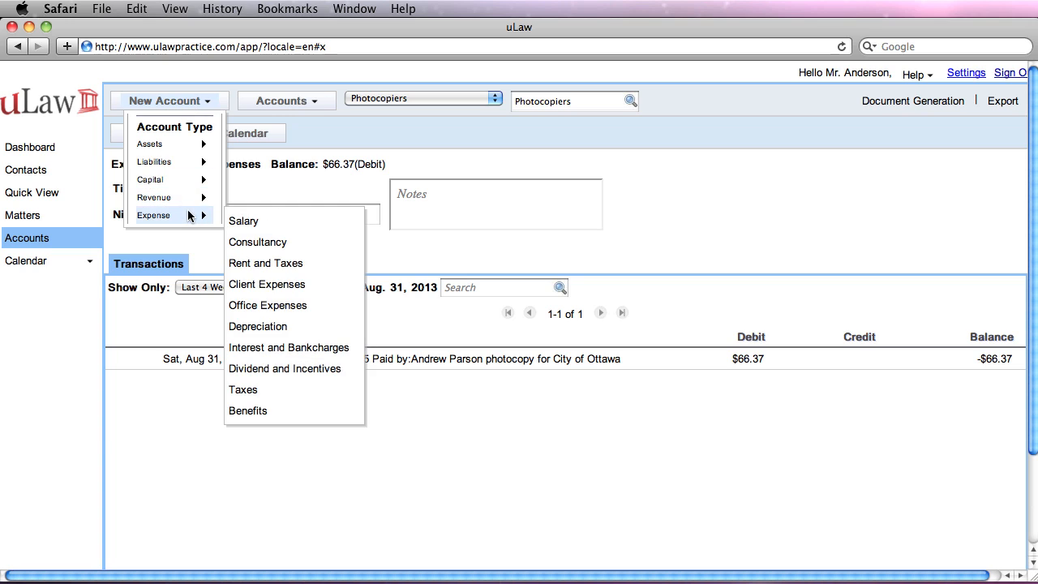
pyautogui.click(294, 306)
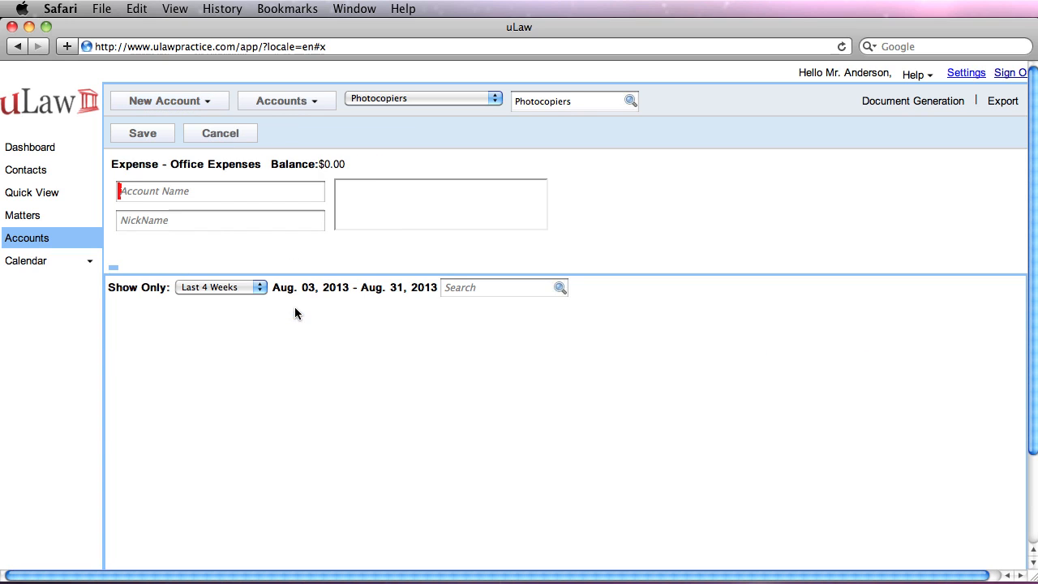
pyautogui.click(139, 190)
pyautogui.write('Adve')
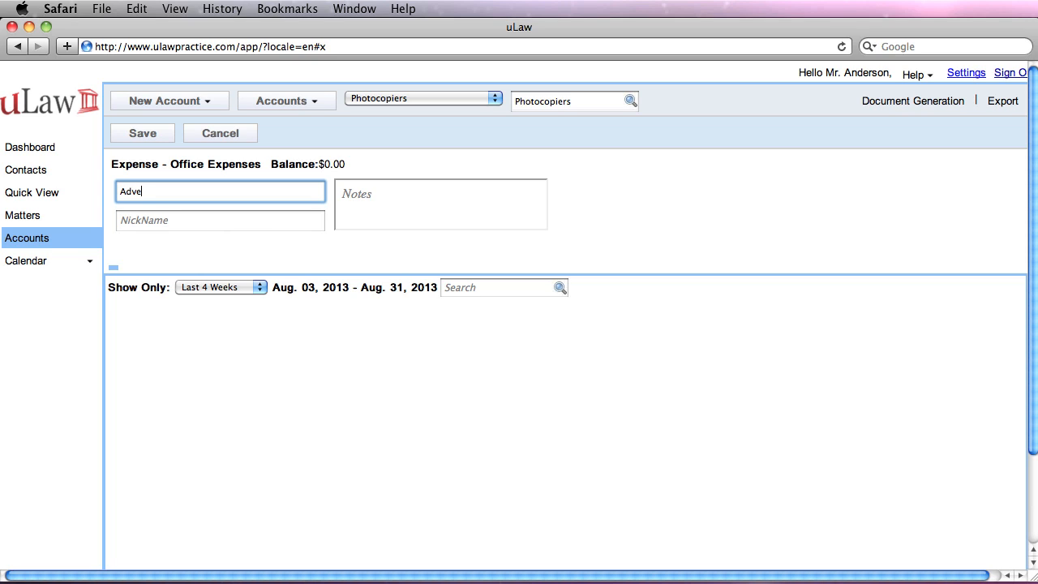
pyautogui.write('rtising')
pyautogui.click(152, 136)
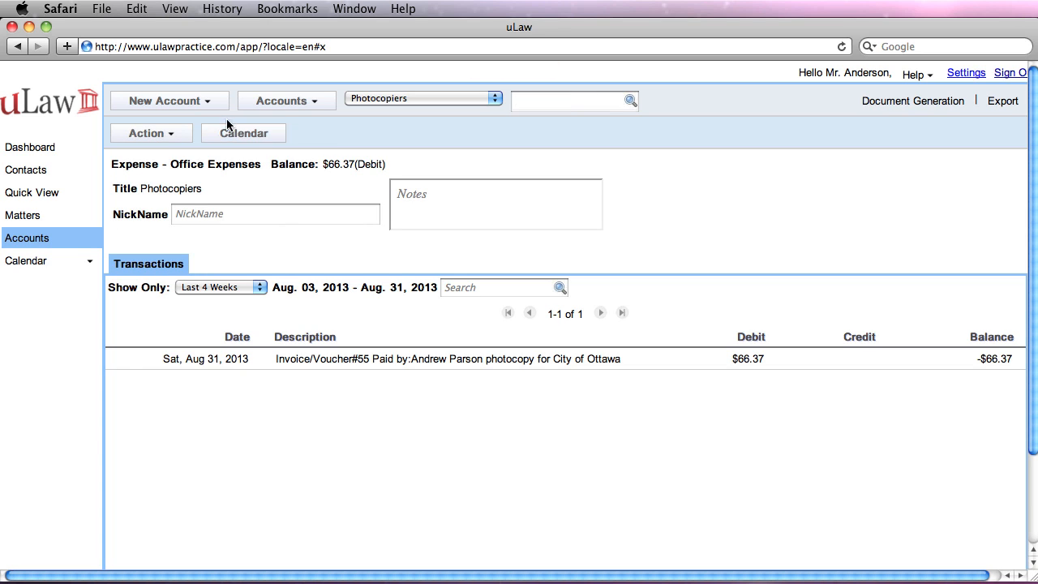
# Step: Open the Advertising account from the Office Expenses group of the expense accounts
pyautogui.click(282, 103)
pyautogui.moveTo(301, 201)
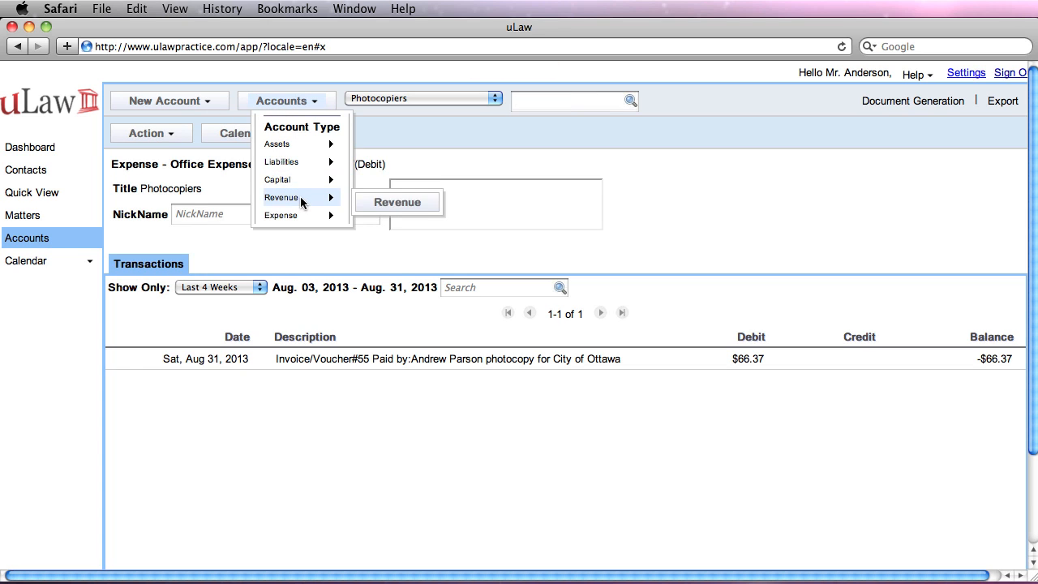
pyautogui.moveTo(362, 222)
pyautogui.moveTo(436, 312)
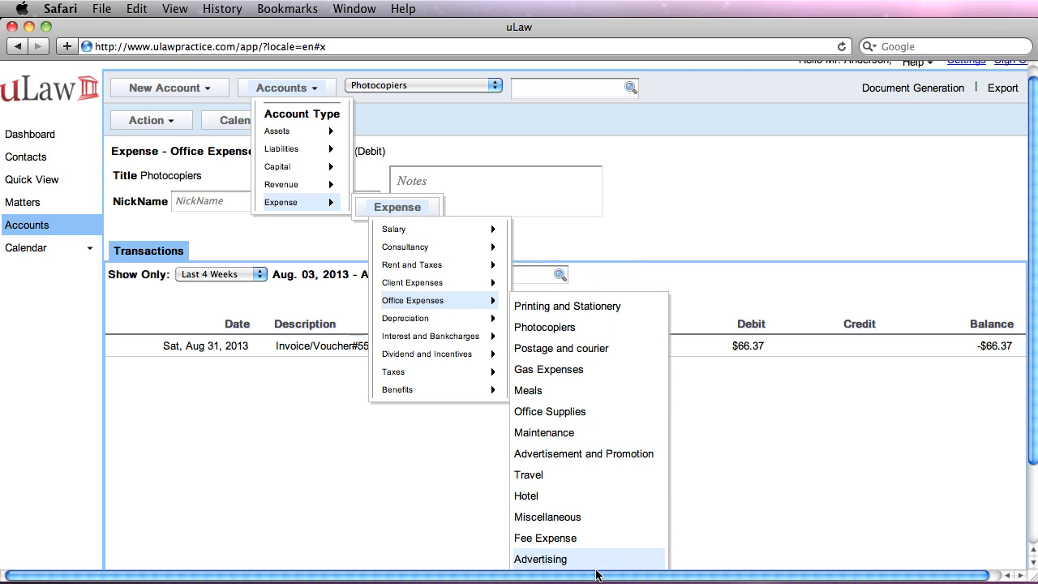
pyautogui.click(596, 565)
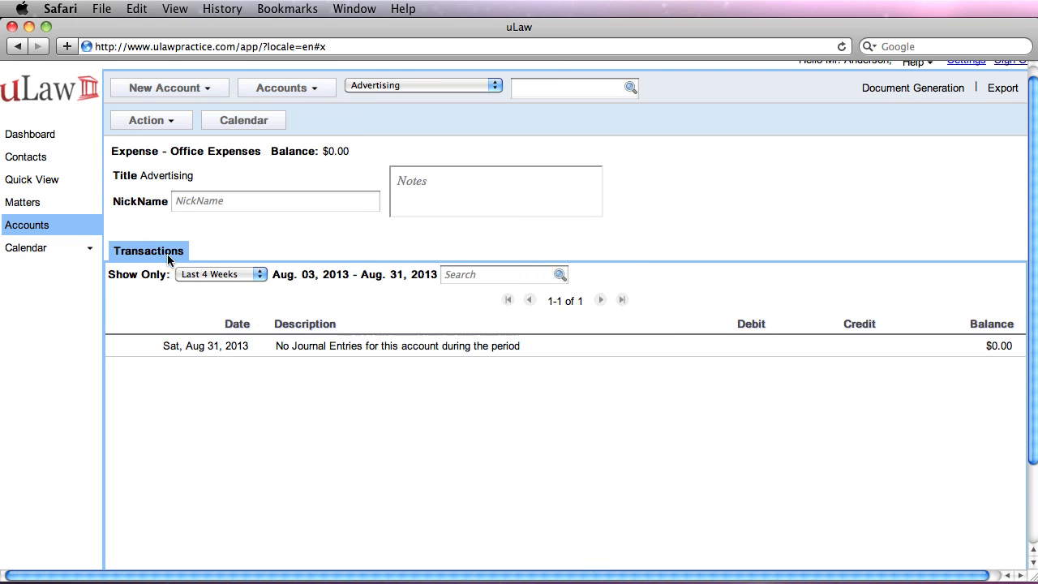
# Step: Start an office expense entry under Advertising with voucher number 77 and the description "Paid Google for Advt"
pyautogui.click(167, 123)
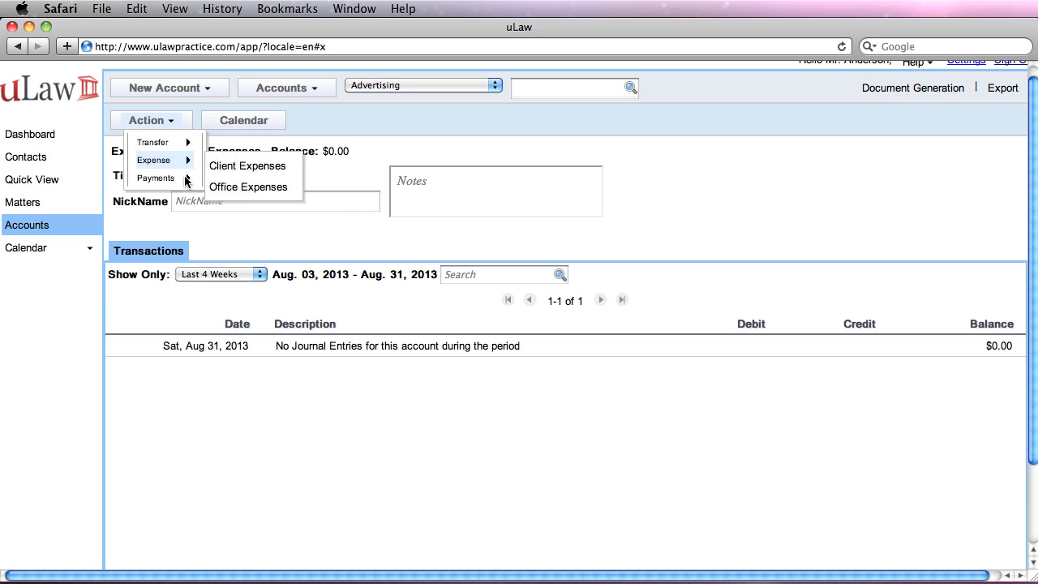
pyautogui.click(243, 188)
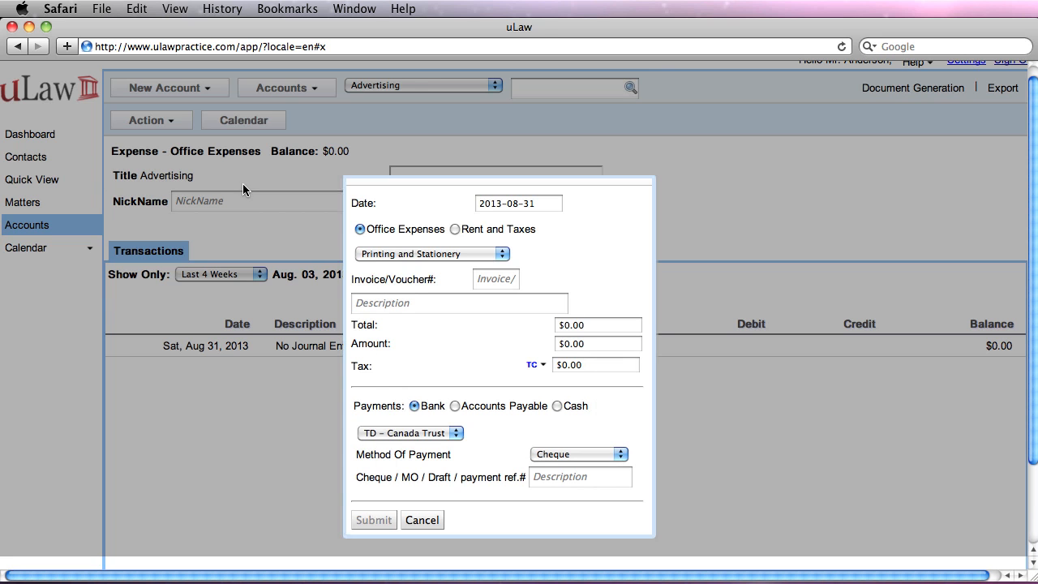
pyautogui.click(409, 254)
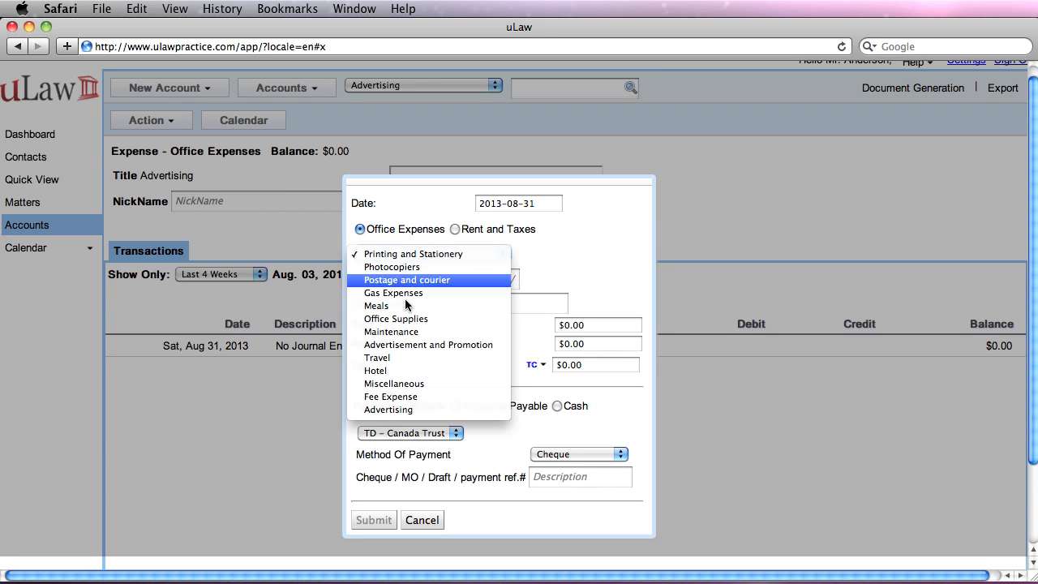
pyautogui.click(408, 409)
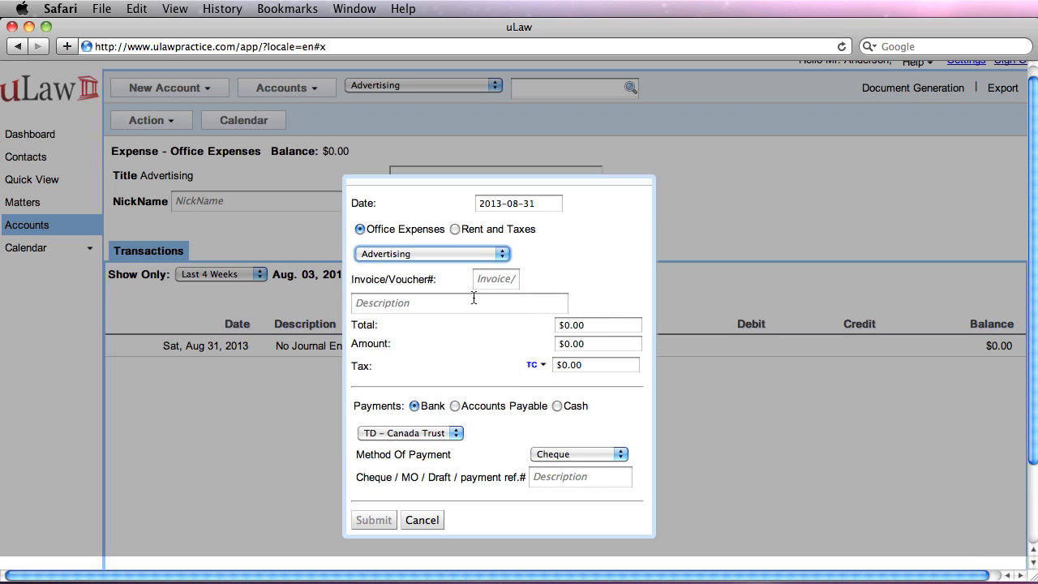
pyautogui.click(486, 280)
pyautogui.write('77')
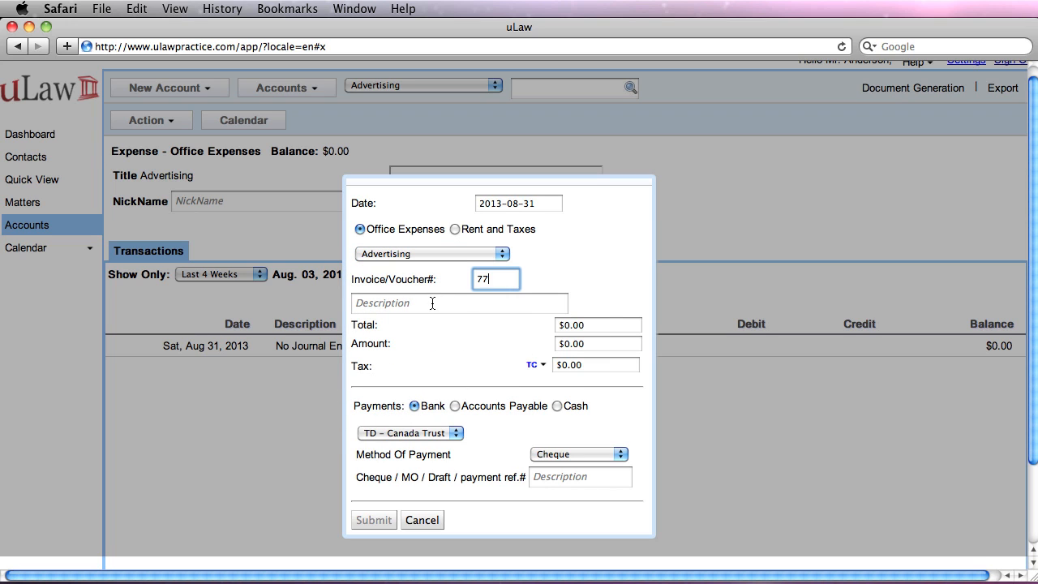
pyautogui.click(428, 303)
pyautogui.write('Paid Google for Advt')
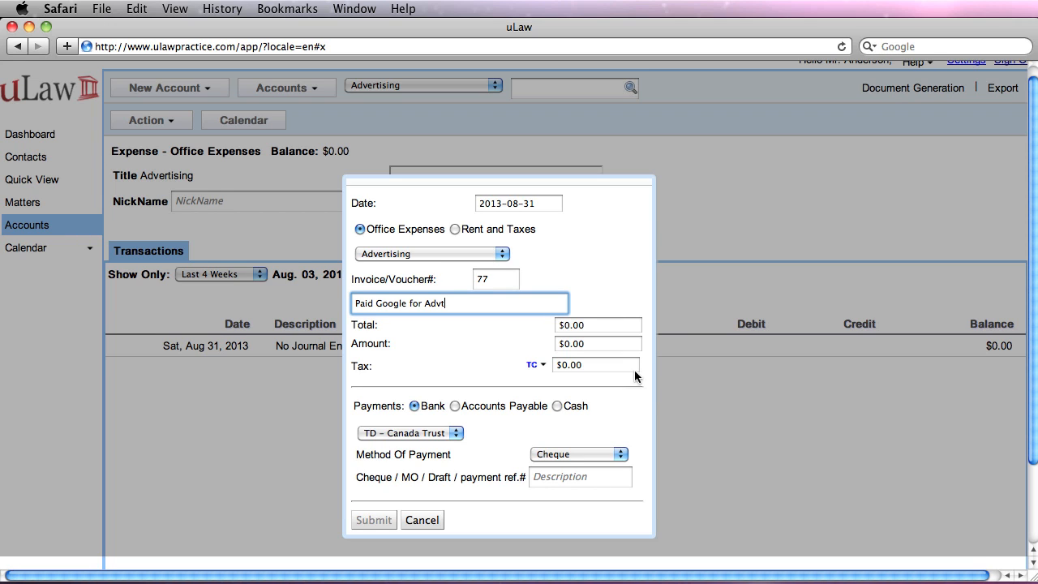
pyautogui.scroll(1, 586, 332)
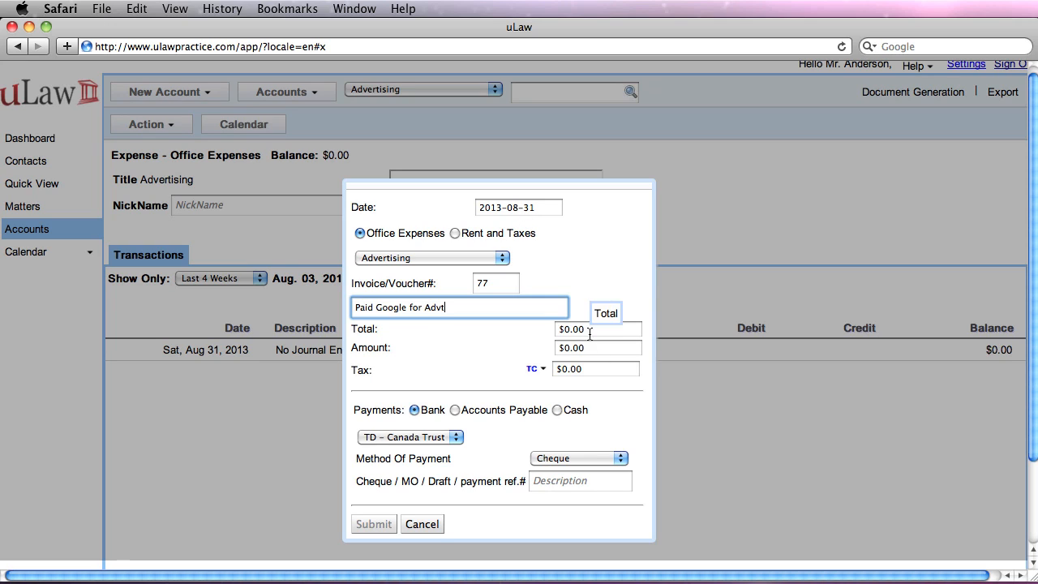
pyautogui.write('for Advt')
# Step: Set the advertising expense's pre-tax amount to $100.00
pyautogui.press('Tab')
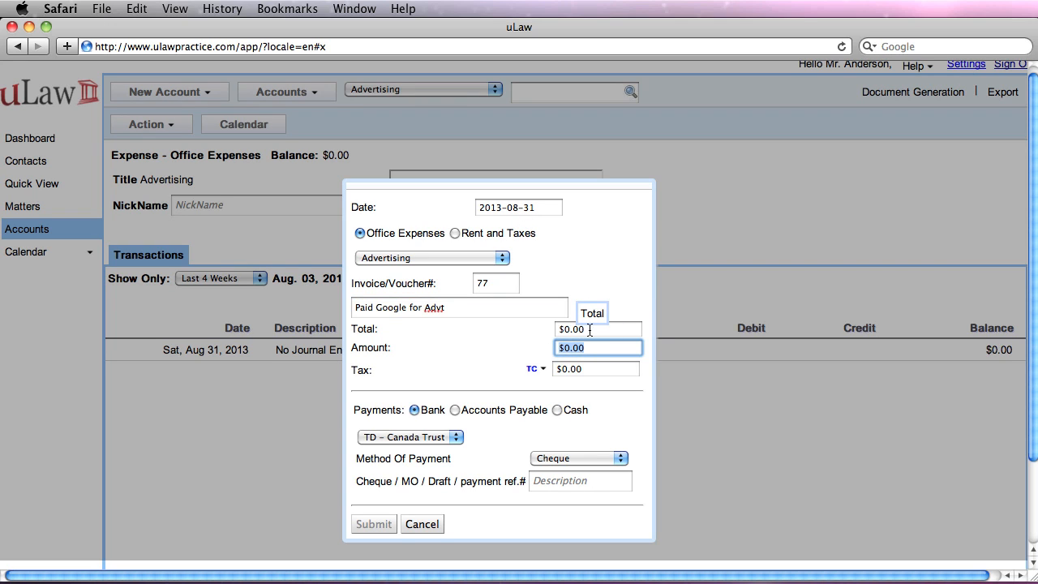
pyautogui.write('100')
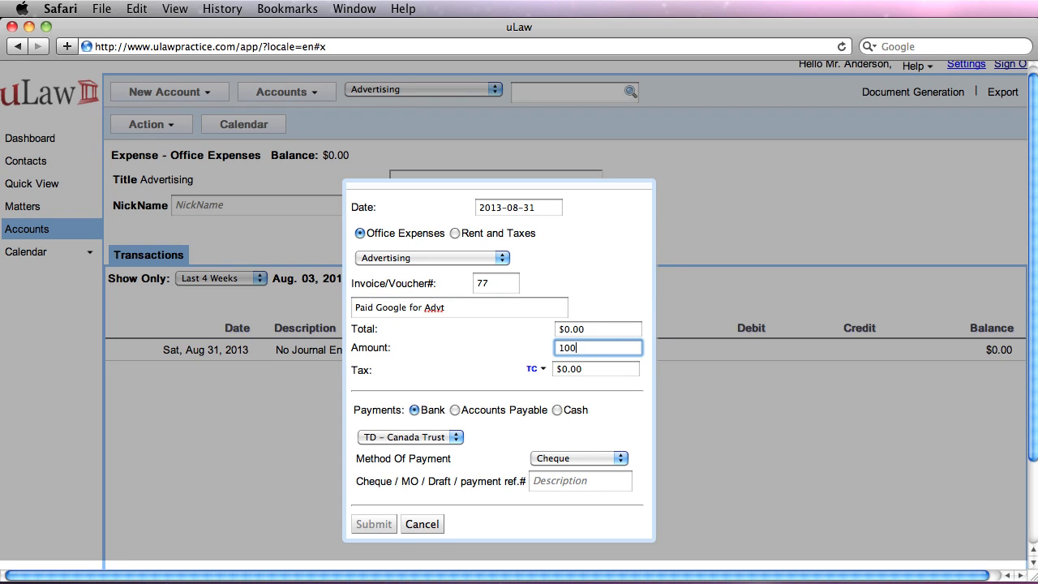
pyautogui.click(502, 349)
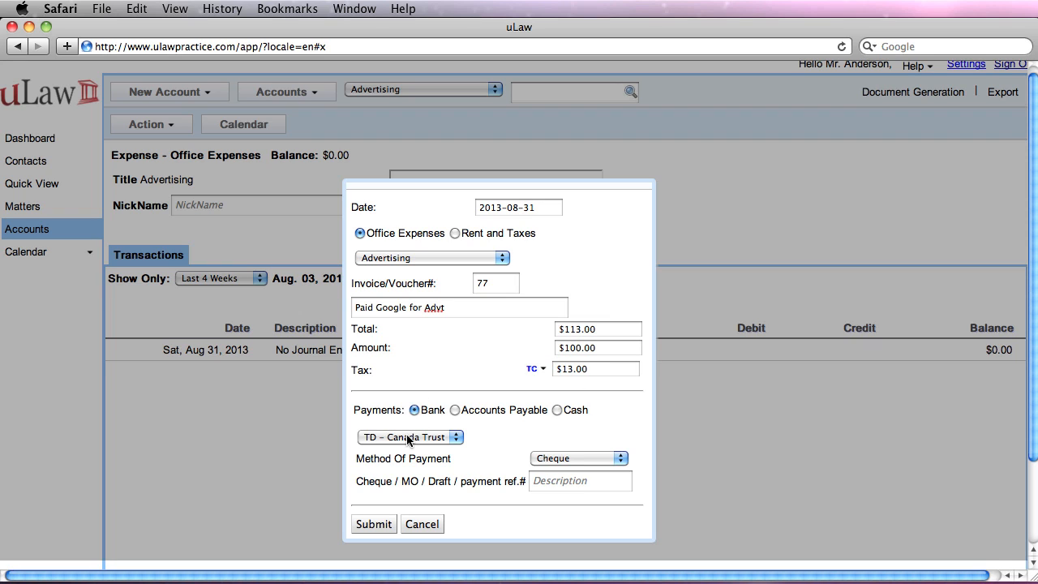
# Step: Pay the expense from the bank by Credit Card with payment reference 345, and submit the entry
pyautogui.click(556, 459)
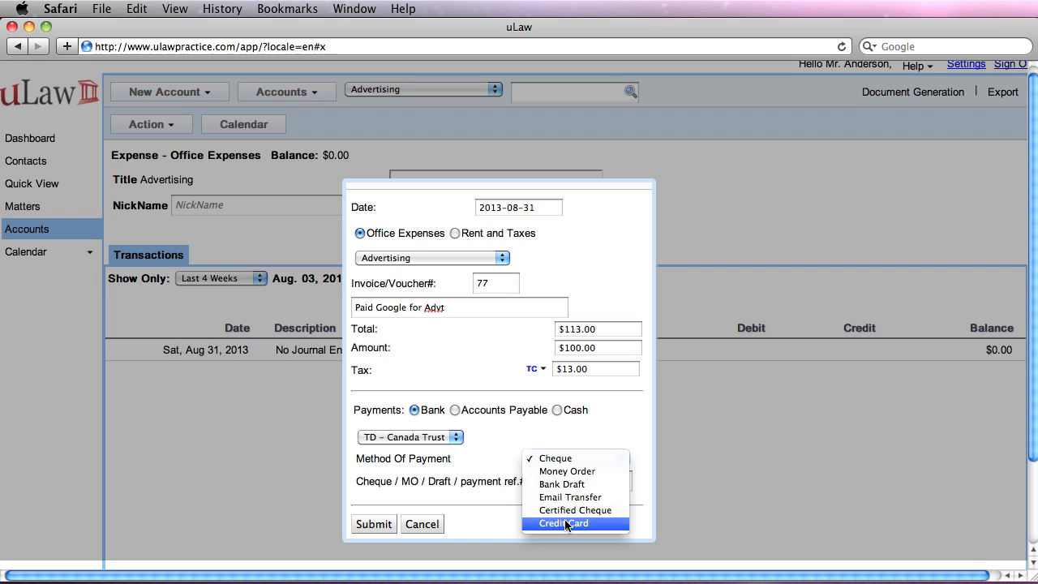
pyautogui.click(566, 524)
pyautogui.click(550, 484)
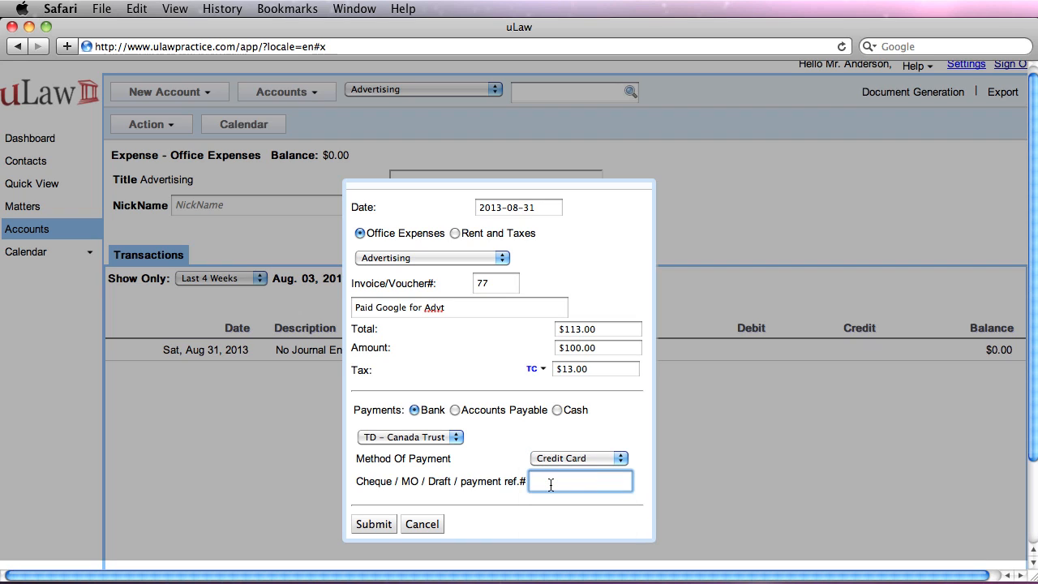
pyautogui.write('345')
pyautogui.click(364, 524)
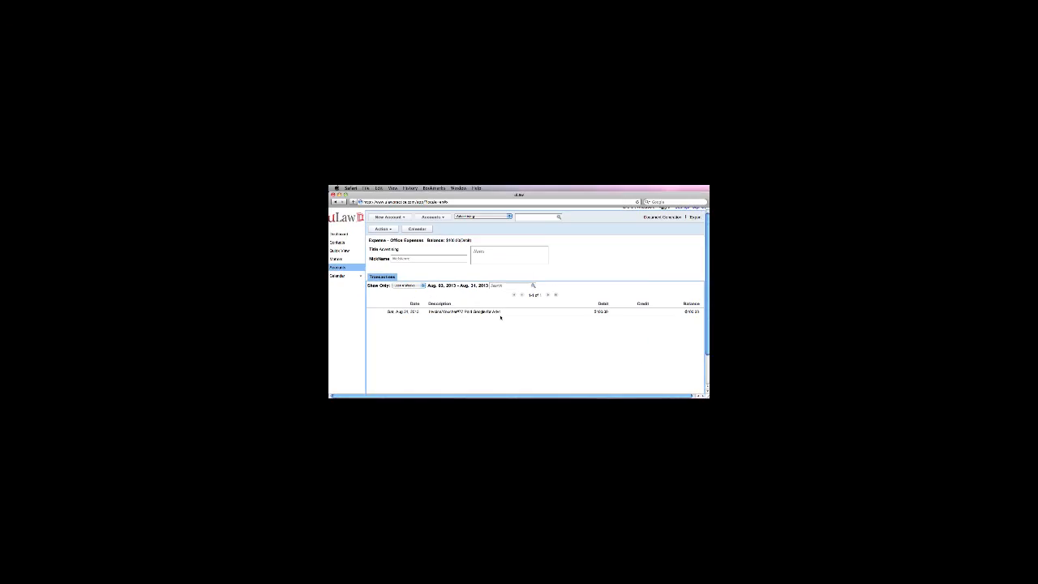
# Step: Generate the Expense report for the monthly period and download it
pyautogui.scroll(1, 800, 227)
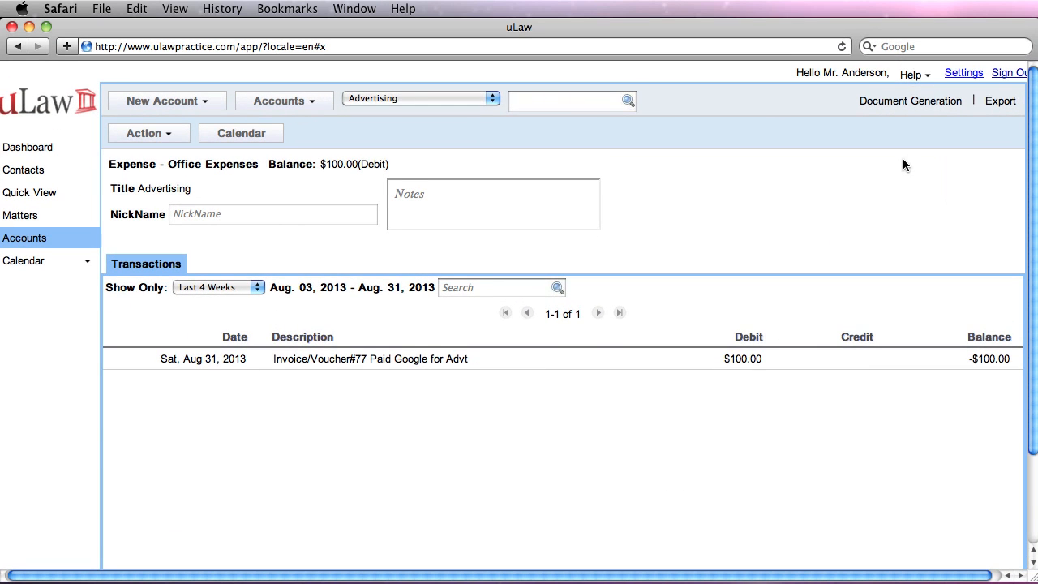
pyautogui.click(911, 104)
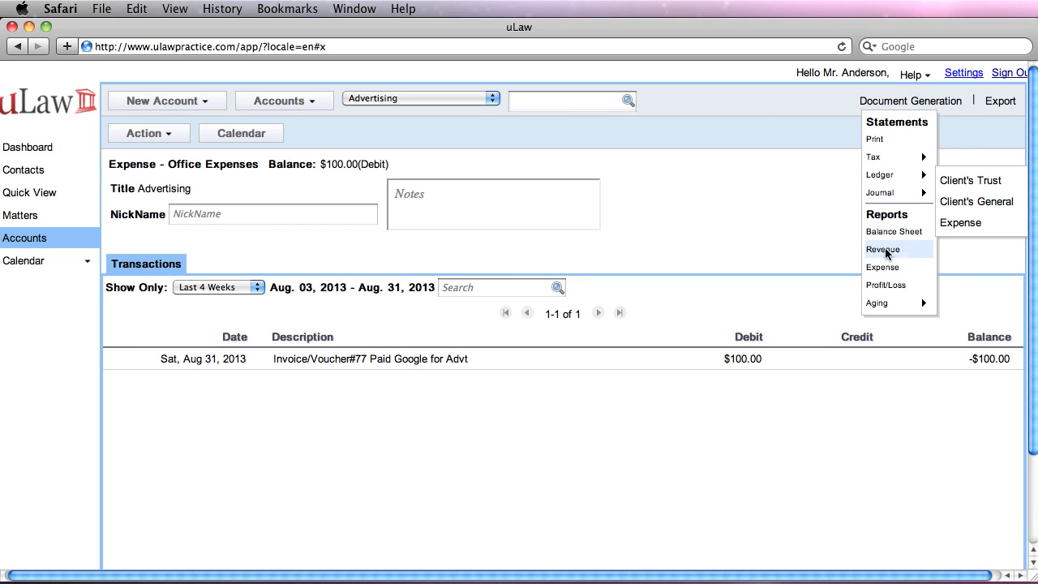
pyautogui.click(892, 267)
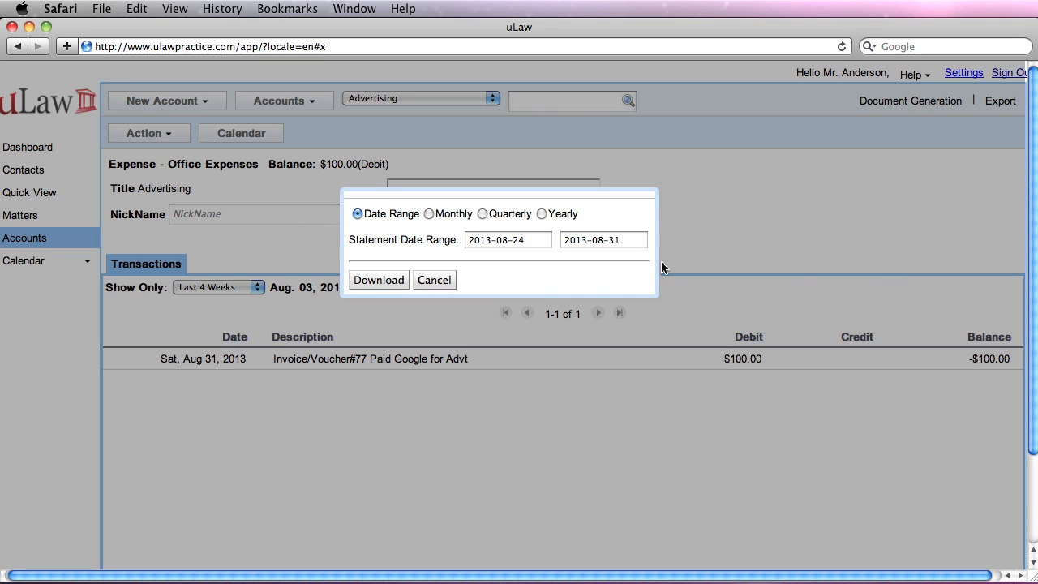
pyautogui.click(429, 213)
pyautogui.click(378, 280)
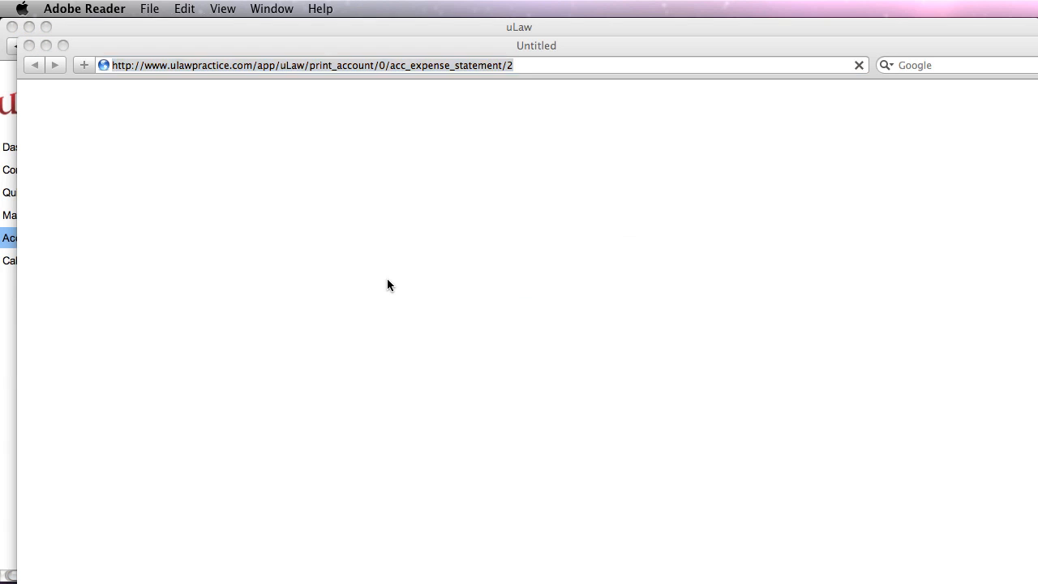
# Step: Check the Advertising and Photocopiers rows in the downloaded expense statement, and close it with its blank browser window
pyautogui.moveTo(475, 245); pyautogui.dragTo(357, 121)
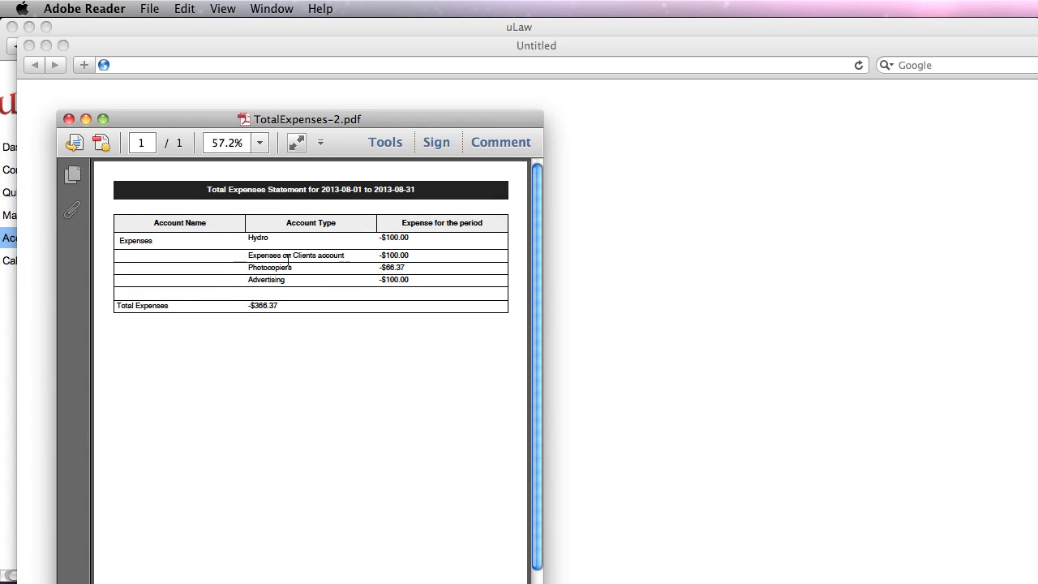
pyautogui.tripleClick(262, 282)
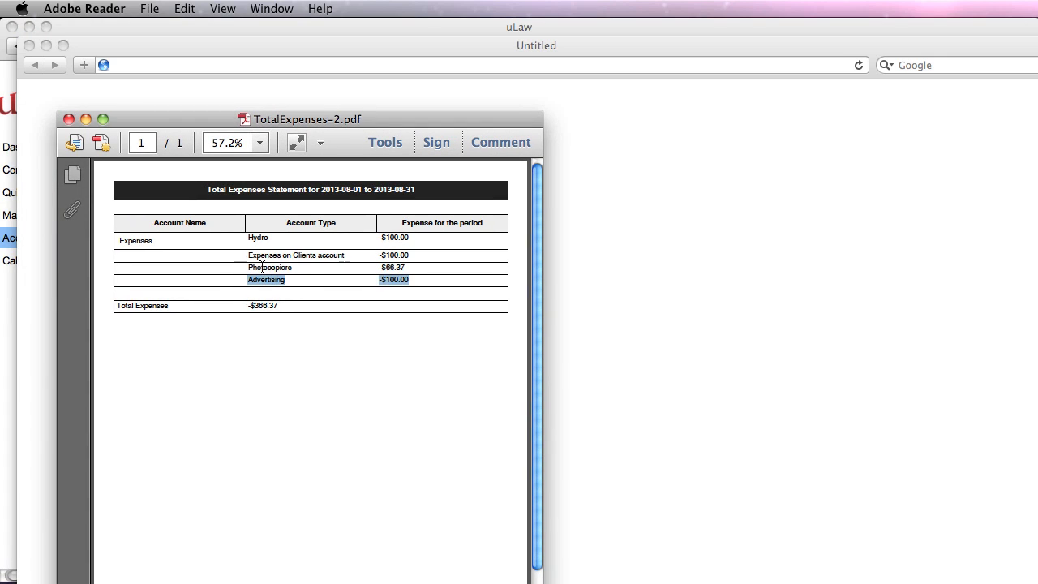
pyautogui.tripleClick(262, 268)
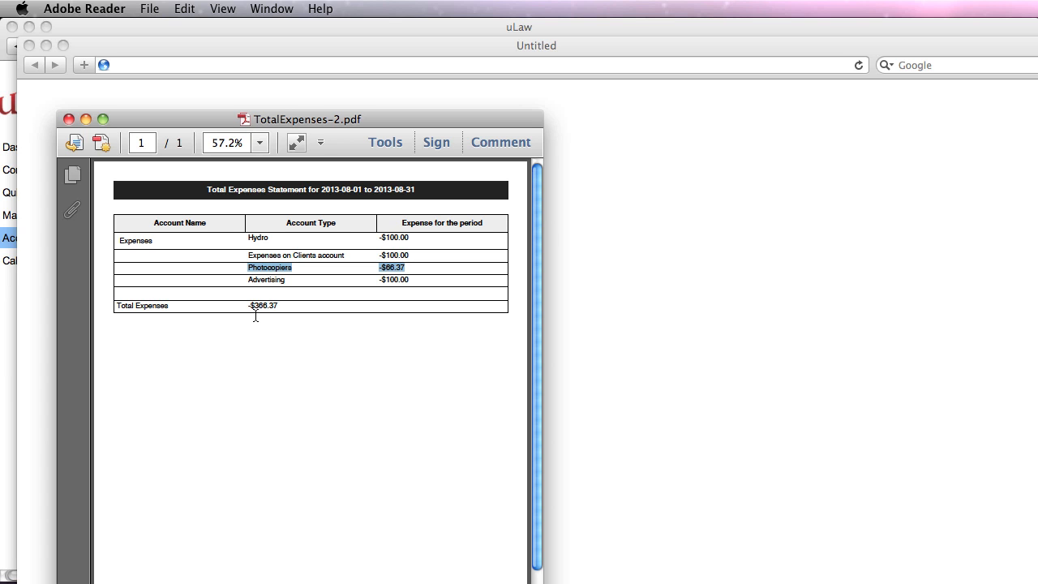
pyautogui.click(69, 120)
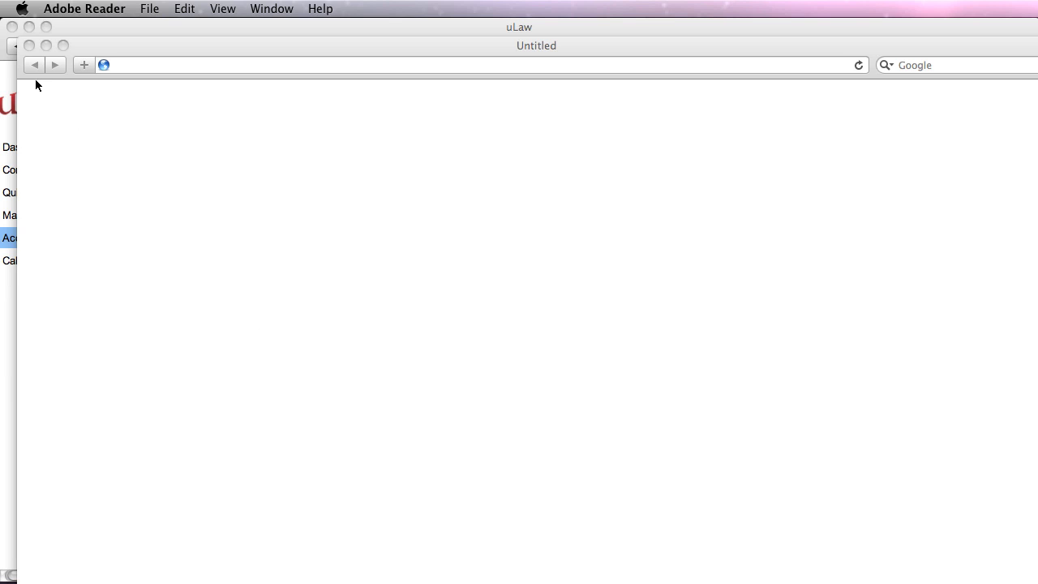
pyautogui.click(29, 46)
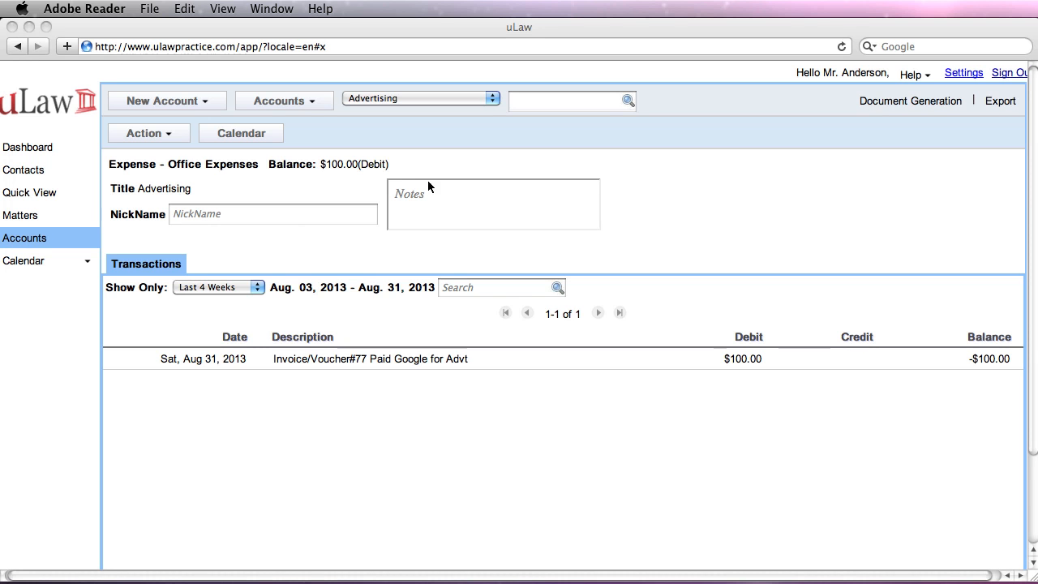
# Step: Generate the Expense ledger covering all transactions for the single client found by searching "and", with All Clients off, and download it as PDF
pyautogui.click(926, 103)
pyautogui.click(917, 101)
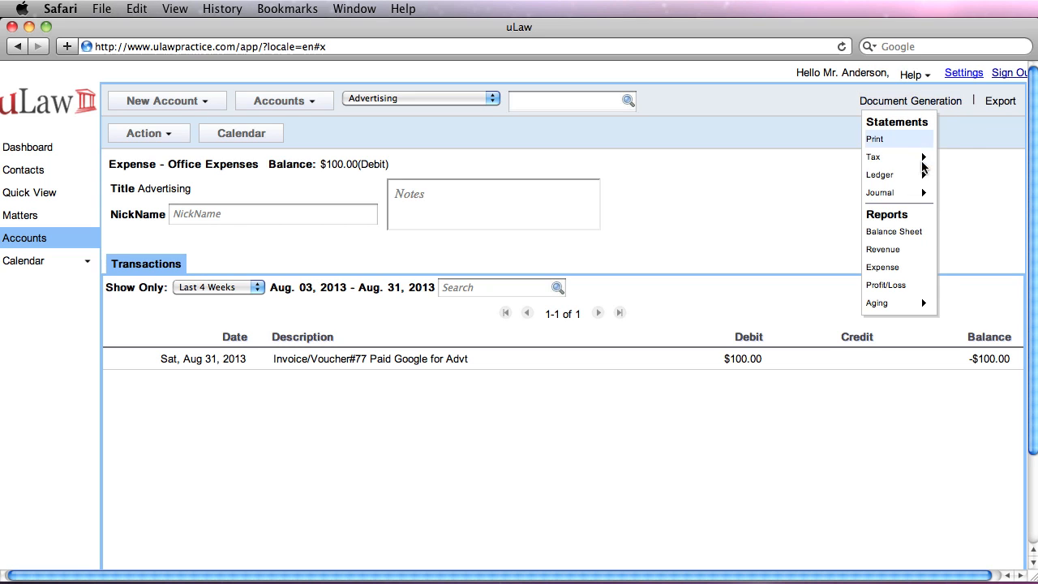
pyautogui.moveTo(920, 174)
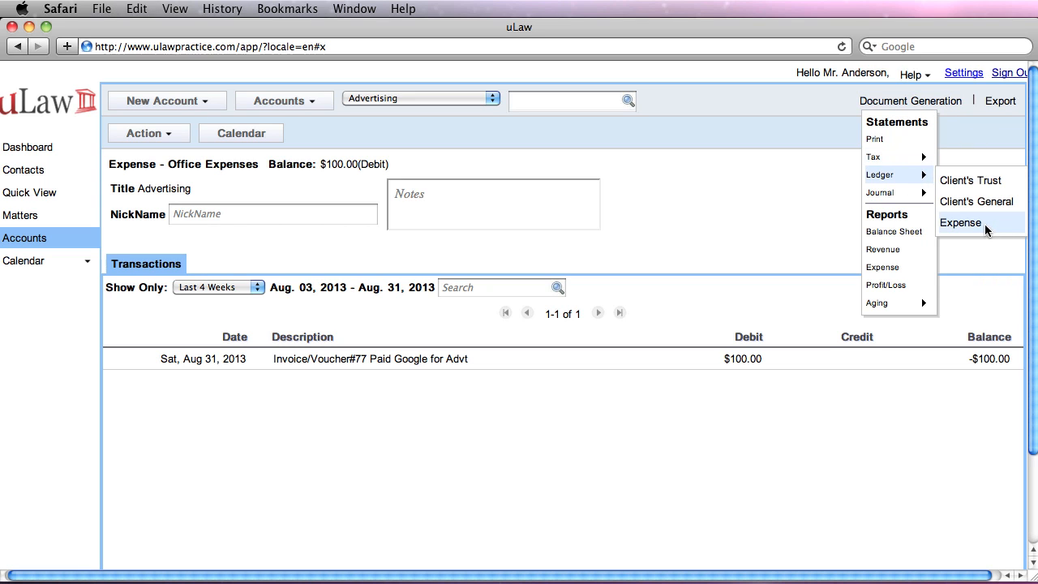
pyautogui.click(962, 223)
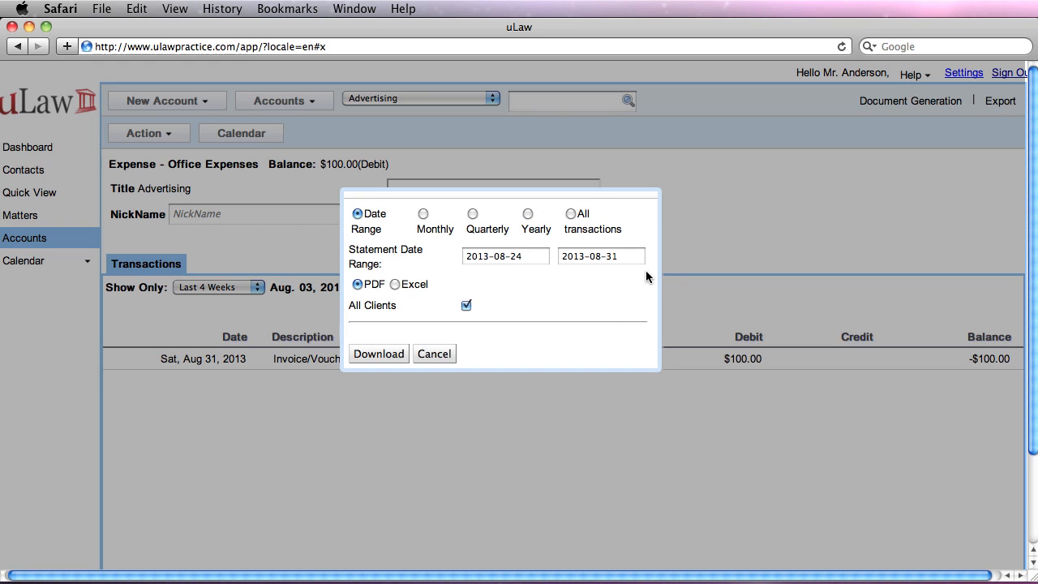
pyautogui.click(570, 214)
pyautogui.click(463, 344)
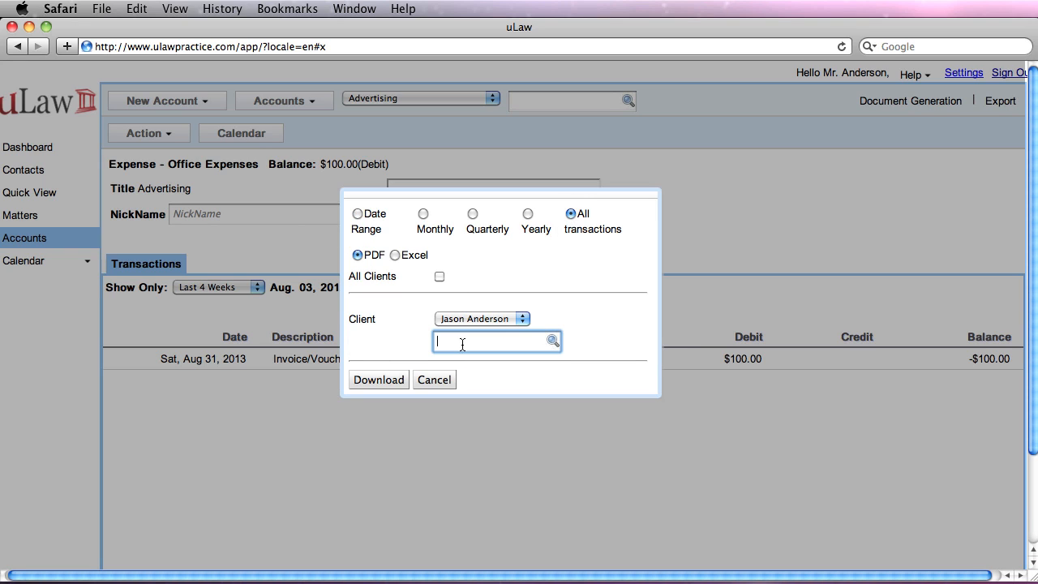
pyautogui.write('and')
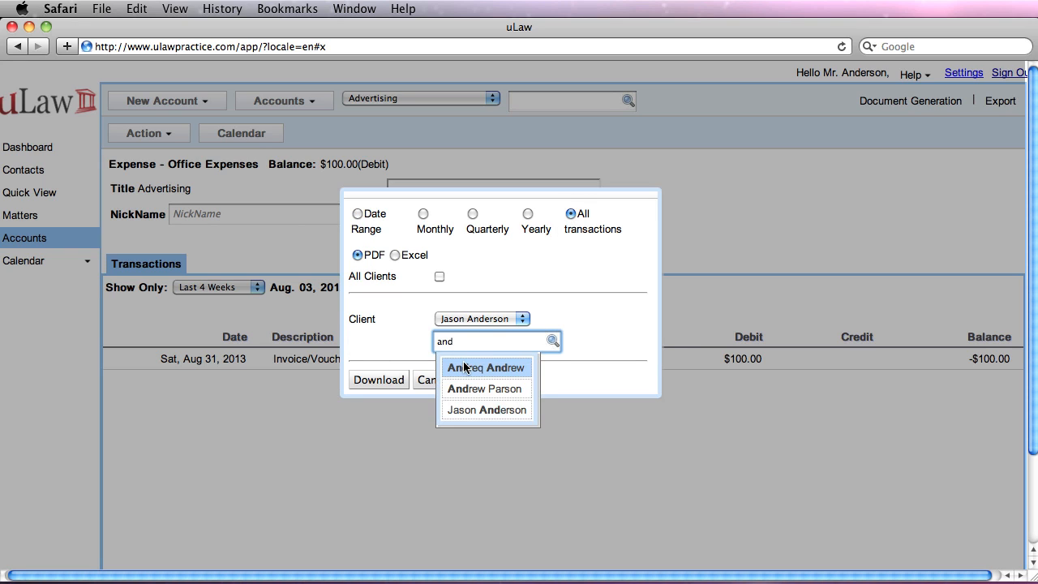
pyautogui.click(486, 386)
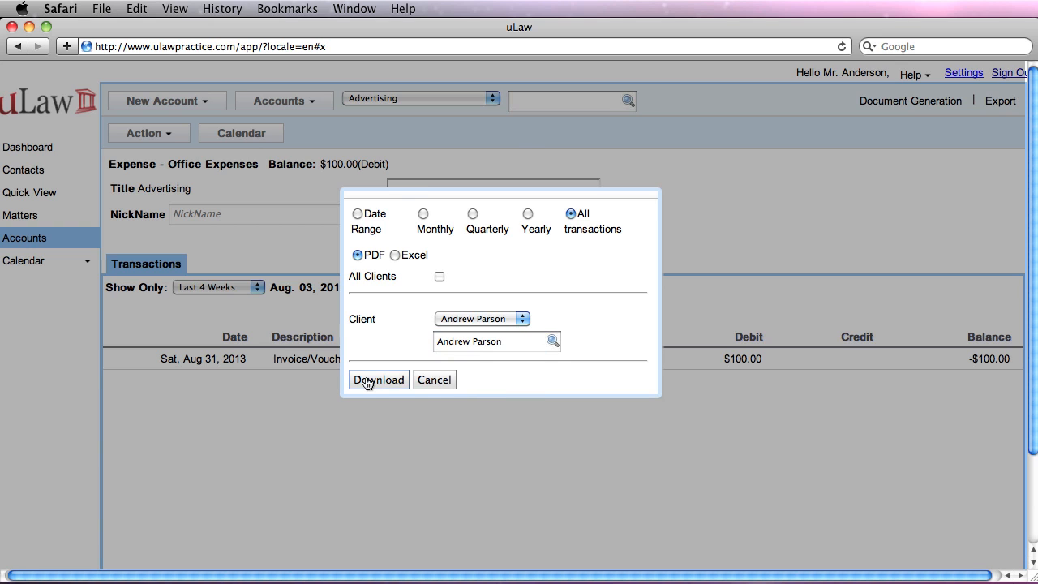
pyautogui.click(371, 379)
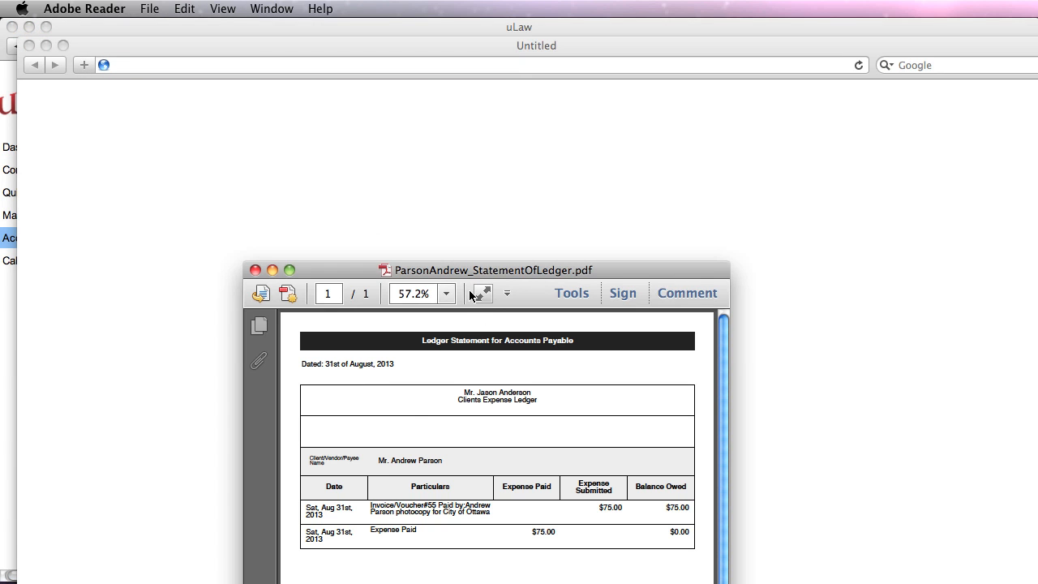
# Step: Examine the submitted and paid photocopy expense entries in the client's downloaded ledger statement
pyautogui.moveTo(482, 277); pyautogui.dragTo(434, 187)
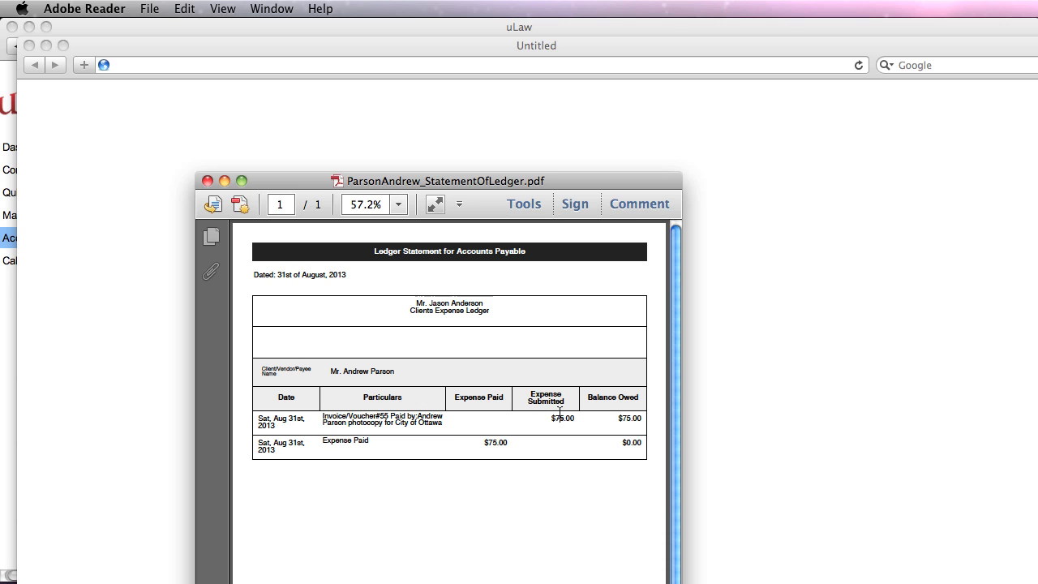
pyautogui.moveTo(560, 415); pyautogui.dragTo(323, 424)
pyautogui.doubleClick(495, 443)
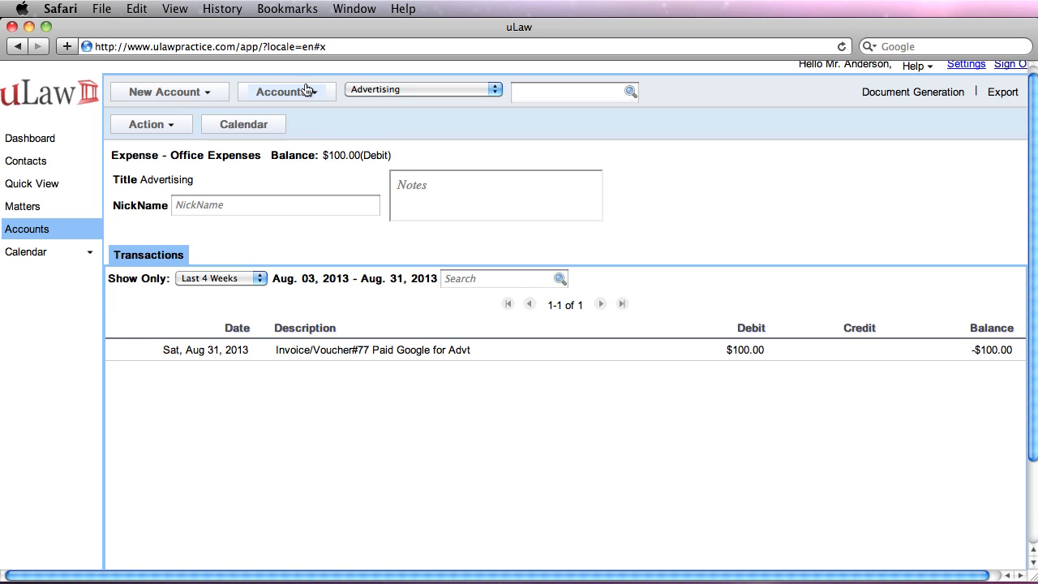
pyautogui.click(302, 91)
pyautogui.moveTo(316, 208)
pyautogui.moveTo(382, 211)
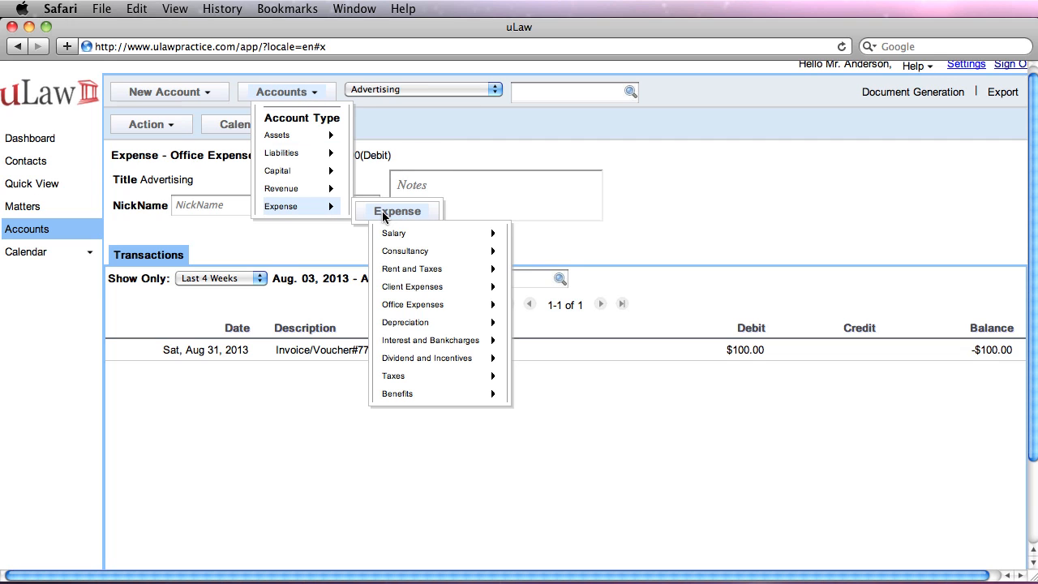
pyautogui.moveTo(443, 288)
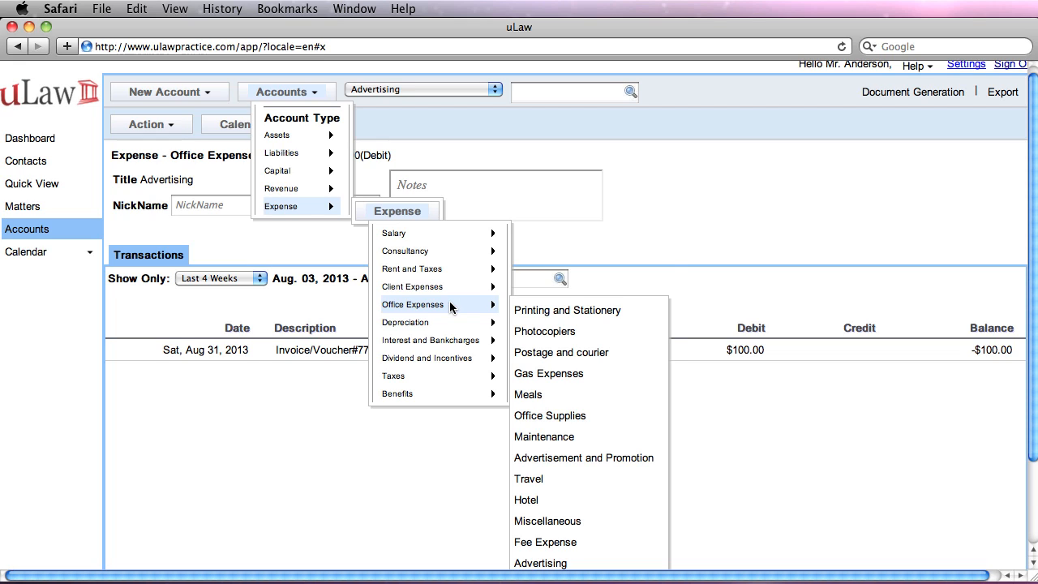
pyautogui.moveTo(461, 269)
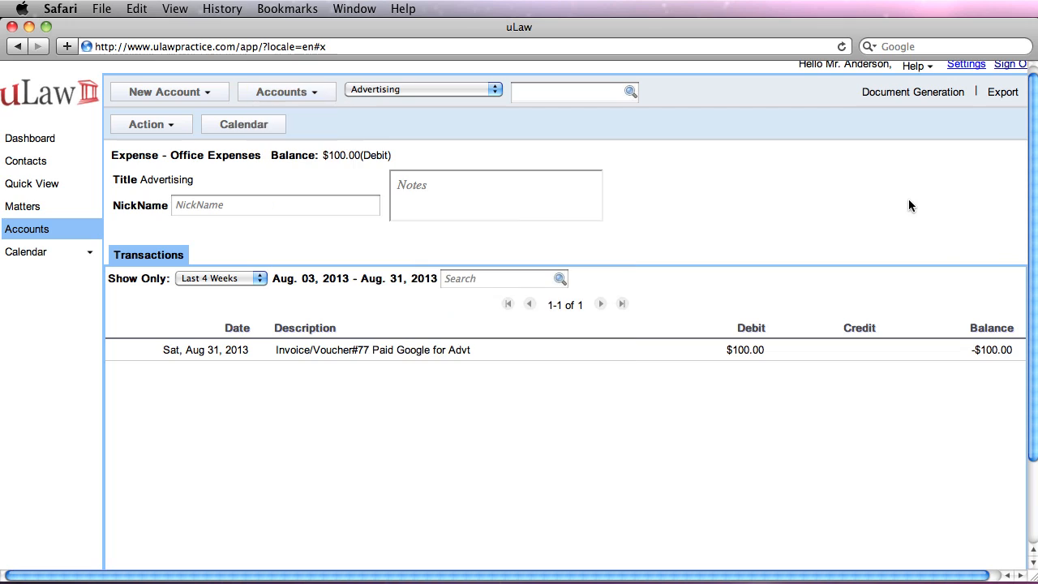